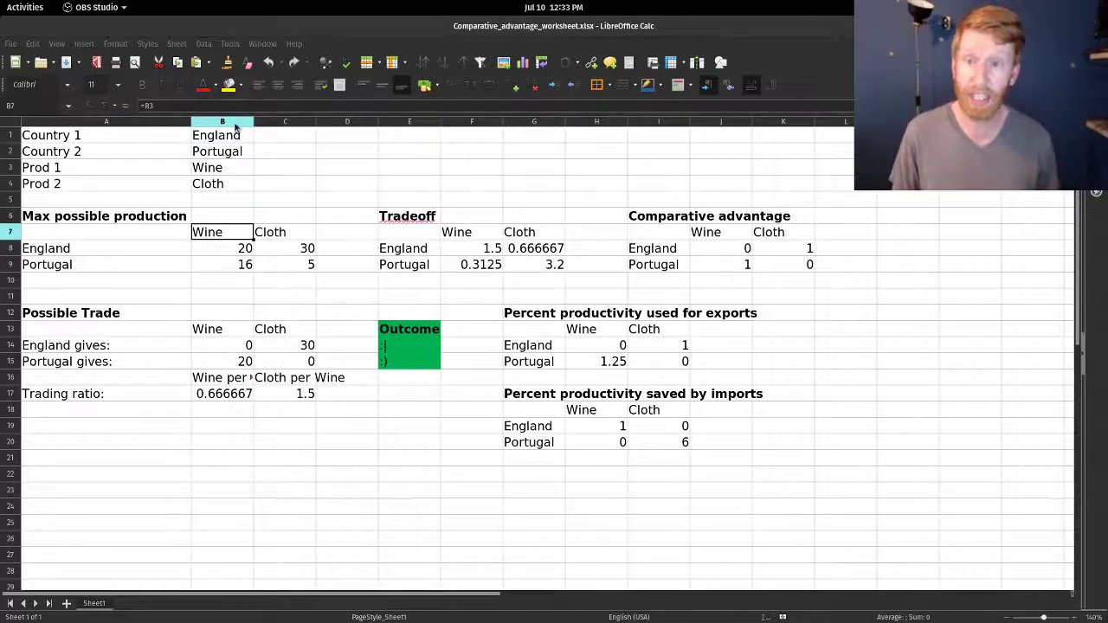
Step: Review England's and Portugal's maximum Wine and Cloth production figures
left_click(241, 250)
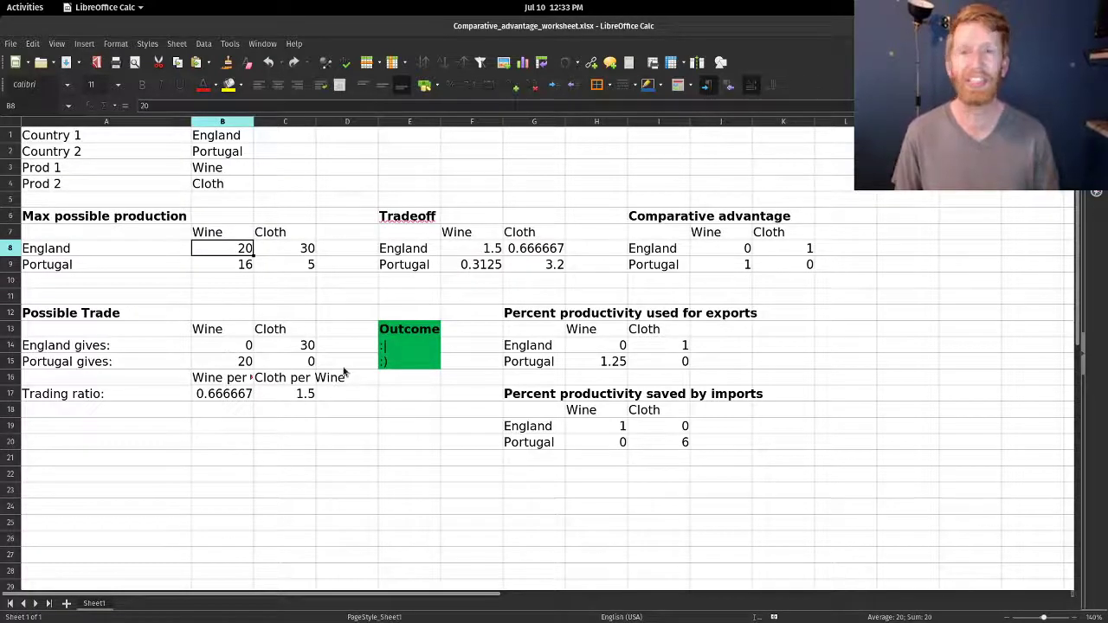
key("Right")
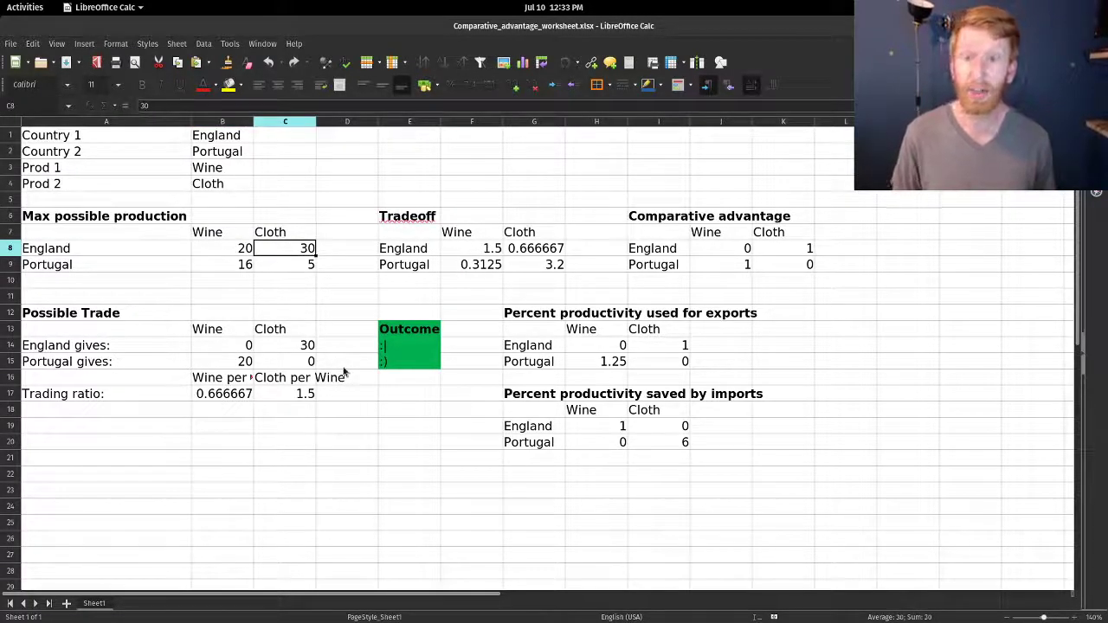
key("Down")
key("Left")
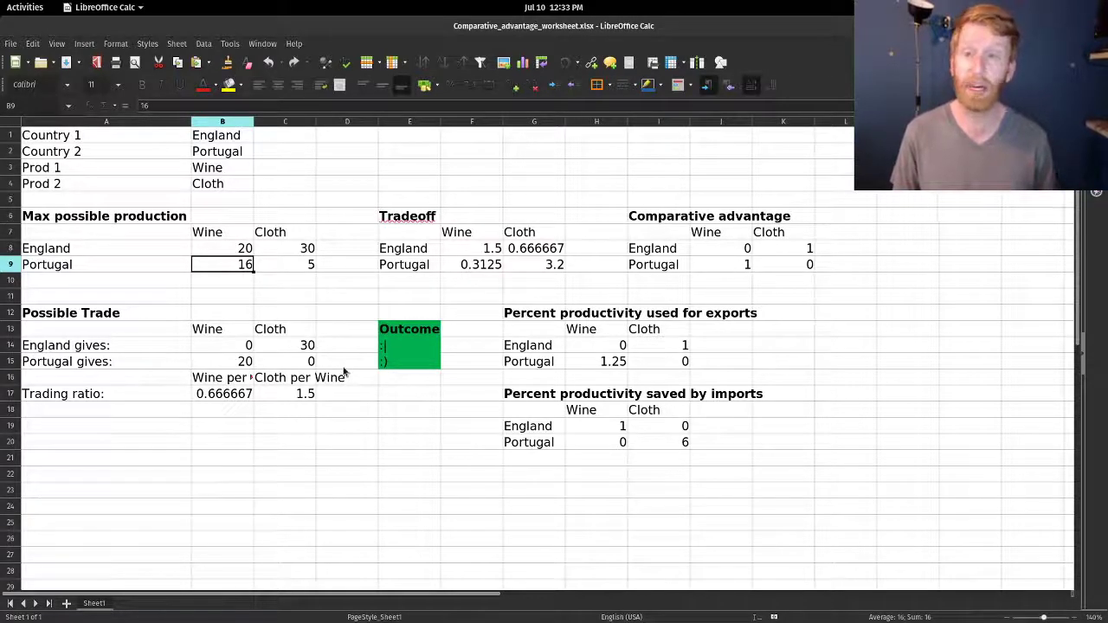
key("Right")
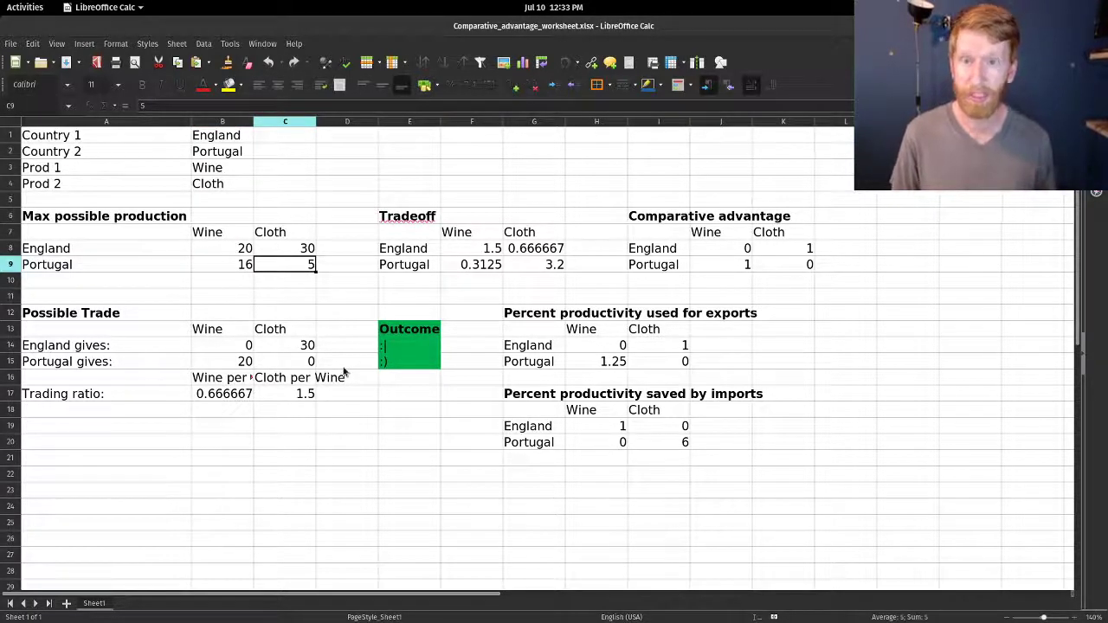
Step: Enter =C8/B8 in F8 as England's Wine tradeoff
left_click(483, 247)
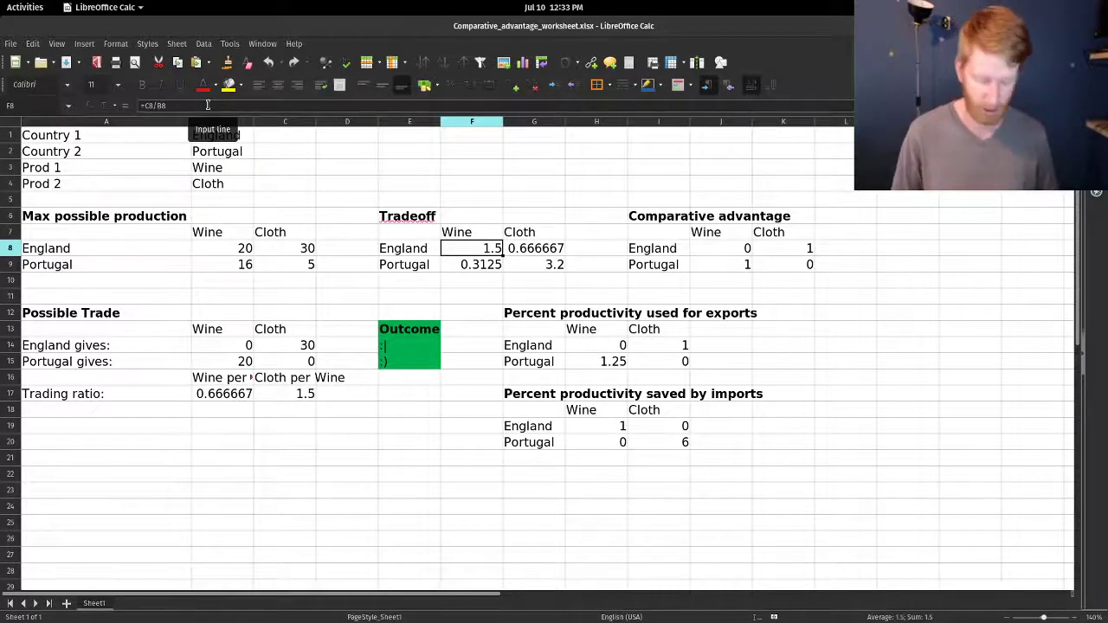
type("=")
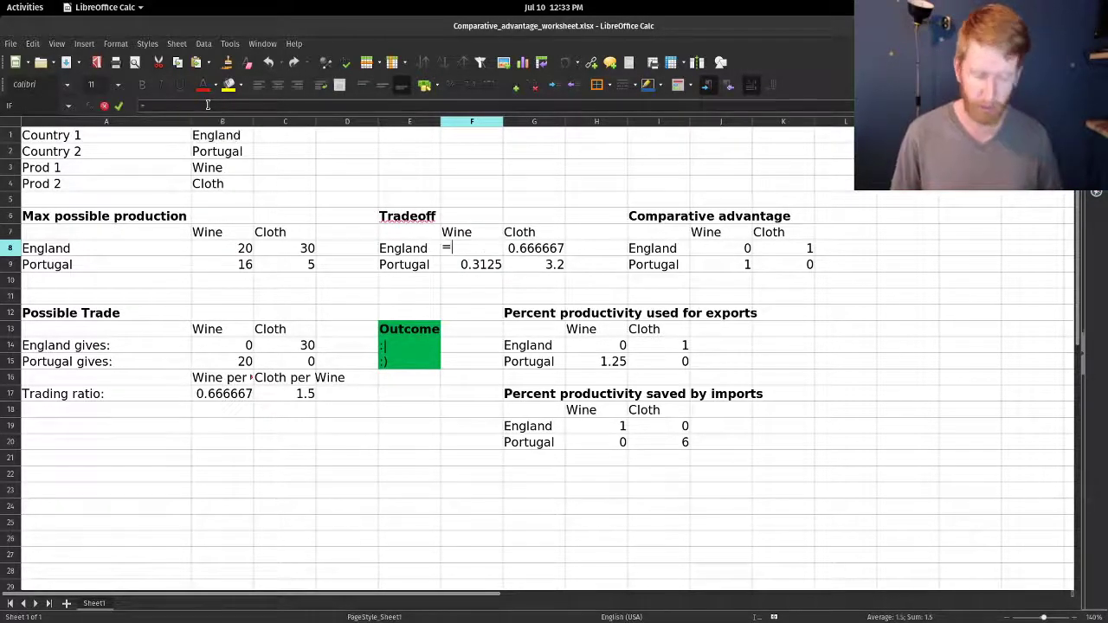
left_click(276, 249)
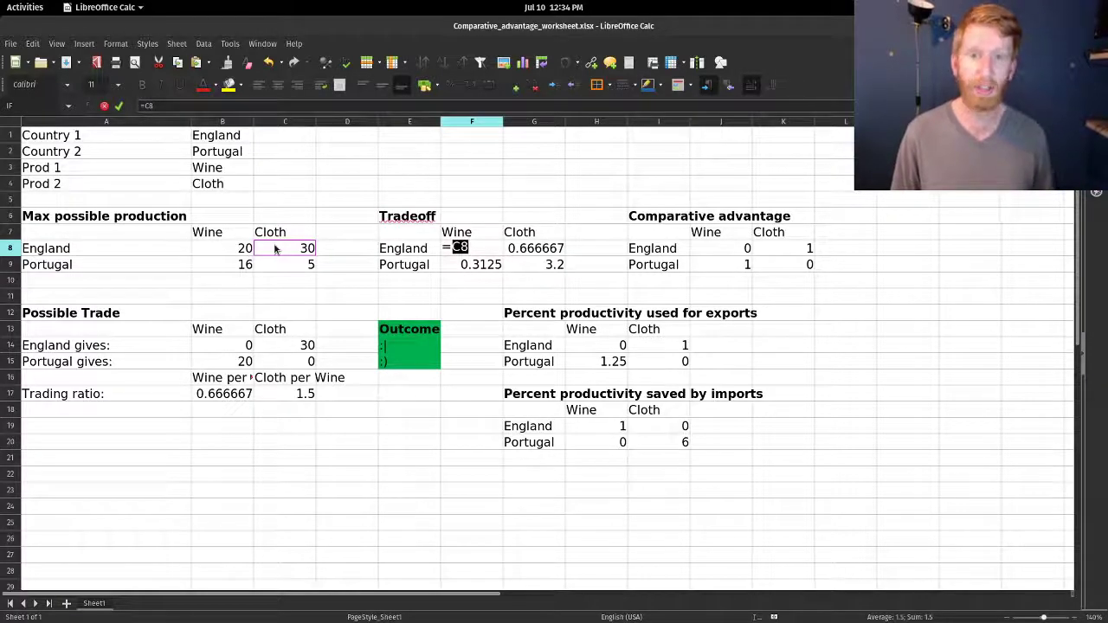
type("/")
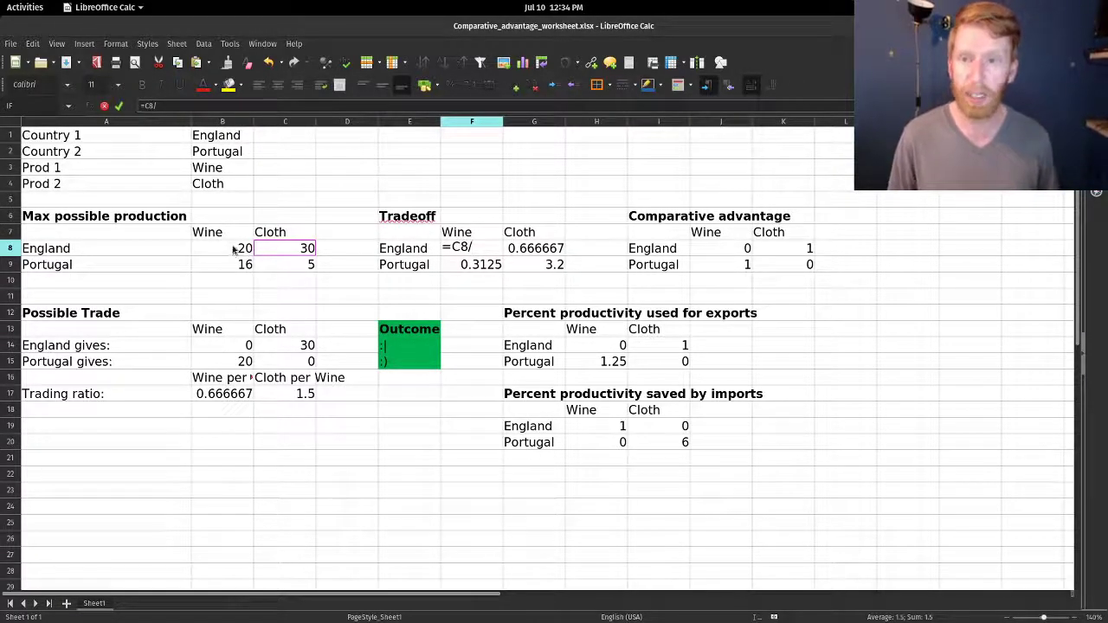
left_click(232, 249)
key("Return")
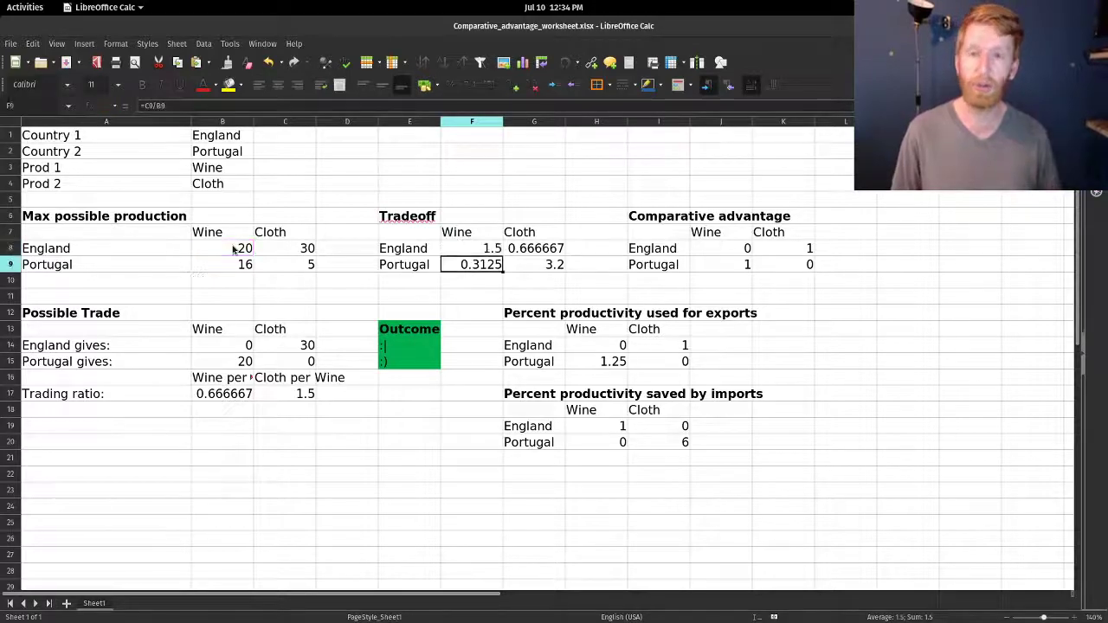
Step: Enter =1/F8 in G8 as England's Cloth tradeoff
key("Up")
key("Right")
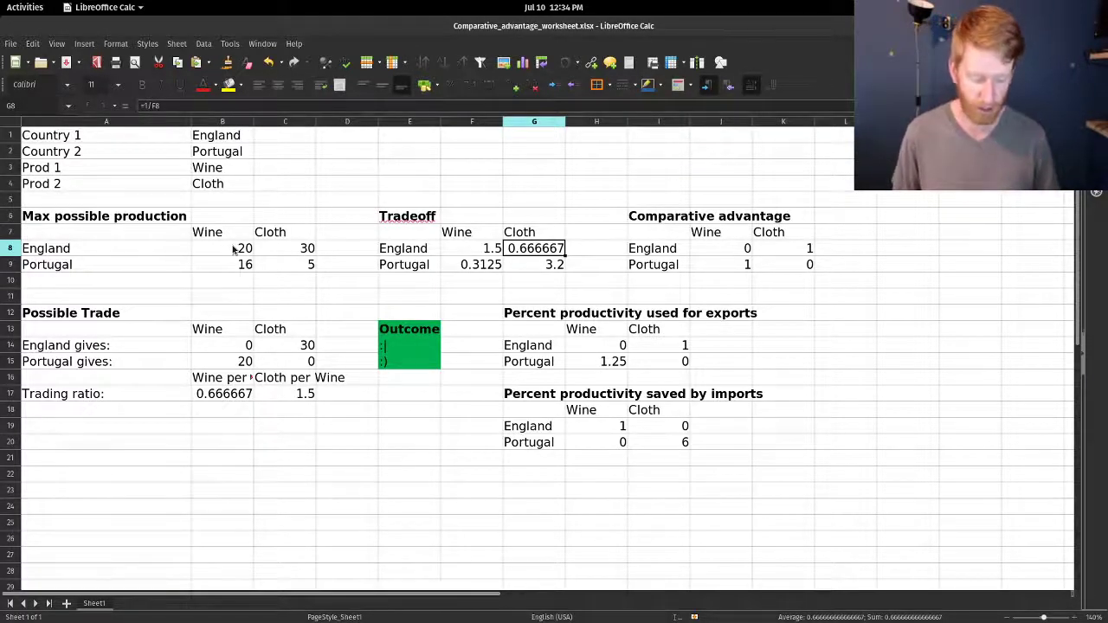
type("=1/")
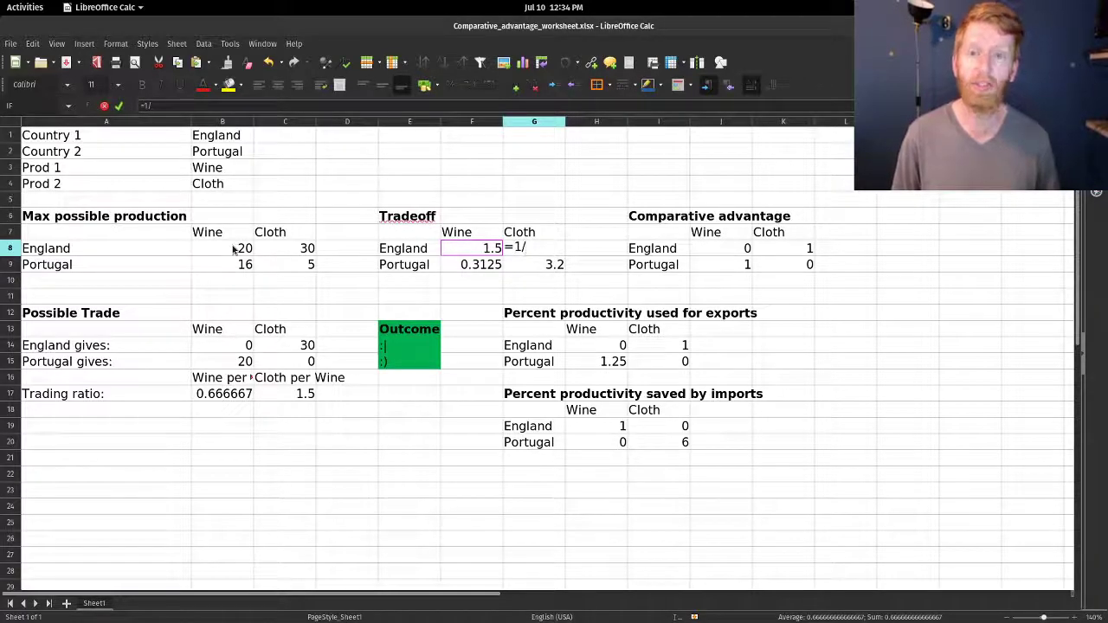
key("Left")
key("Return")
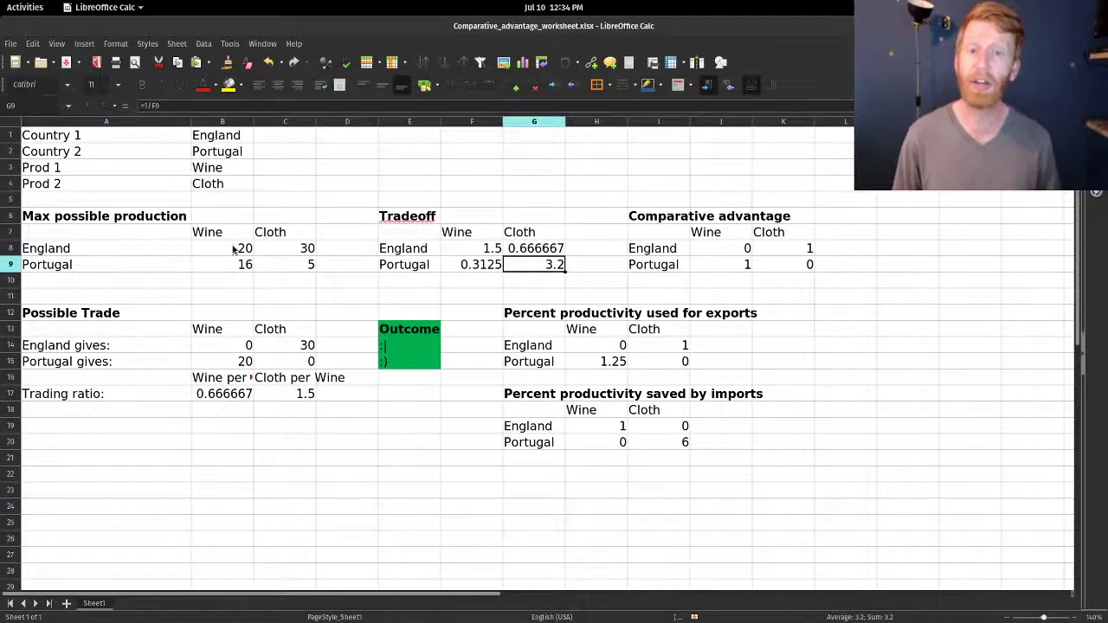
Step: Re-enter Portugal's Cloth tradeoff in G9 as =1/F9, giving 3.2
left_click(176, 106)
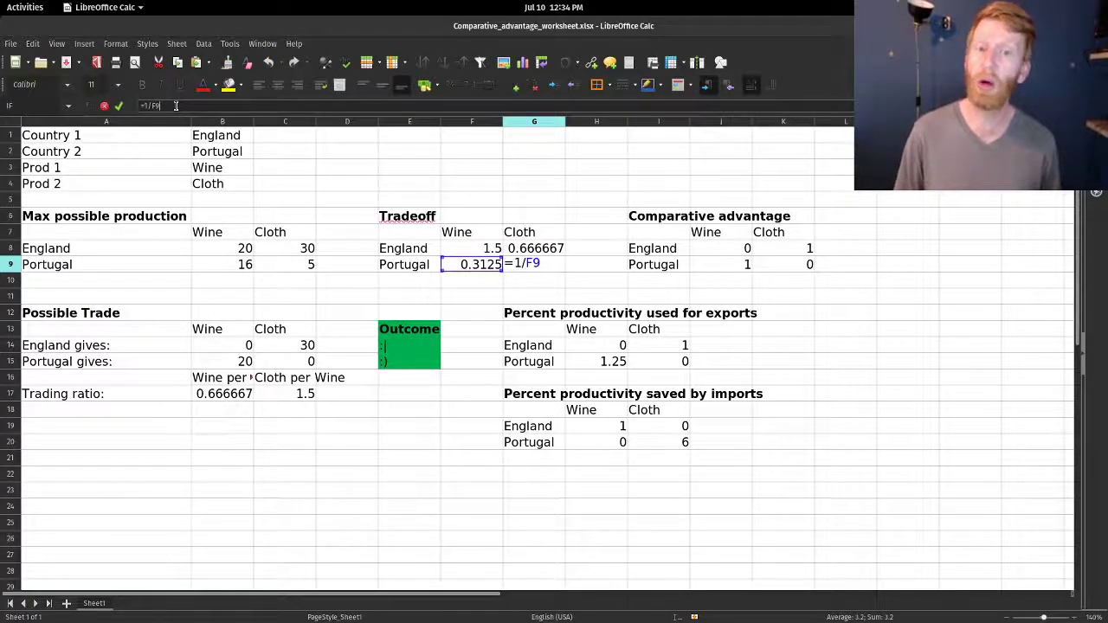
key("Return")
key("Up")
key("Left")
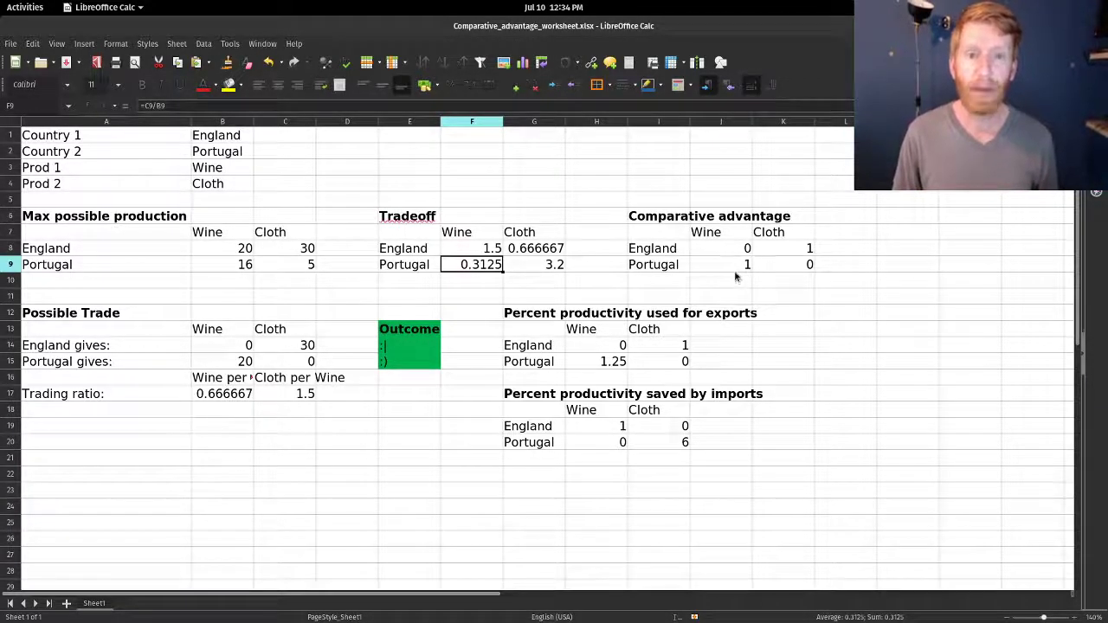
Step: Change J8's formula to =F8<F9 so England's Wine advantage shows 0
left_click(697, 250)
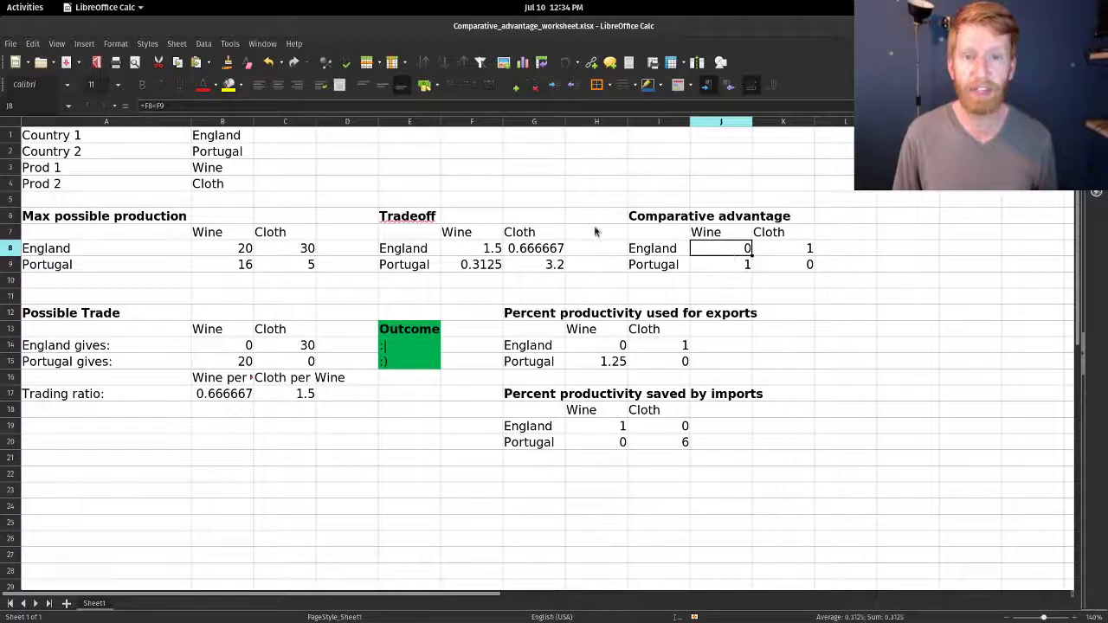
left_click(202, 105)
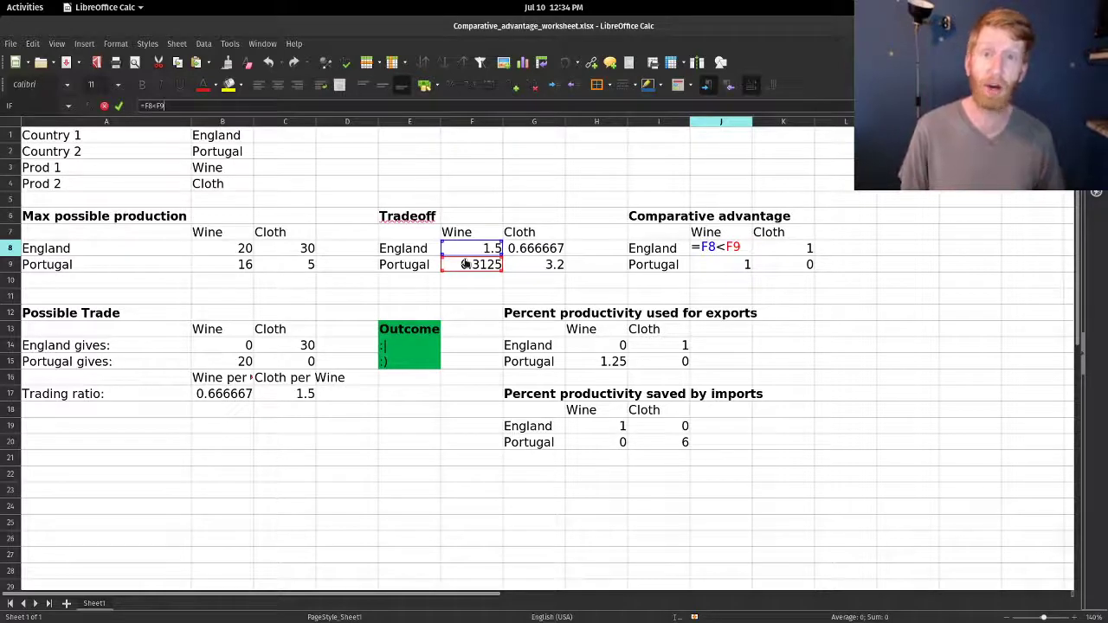
key("Return")
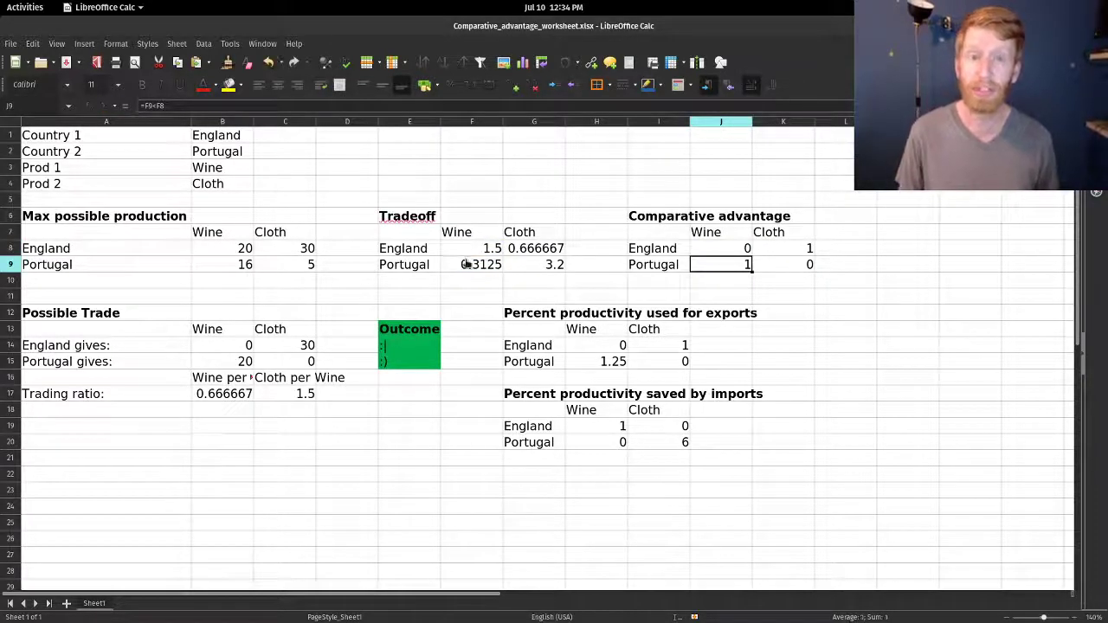
left_click(241, 266)
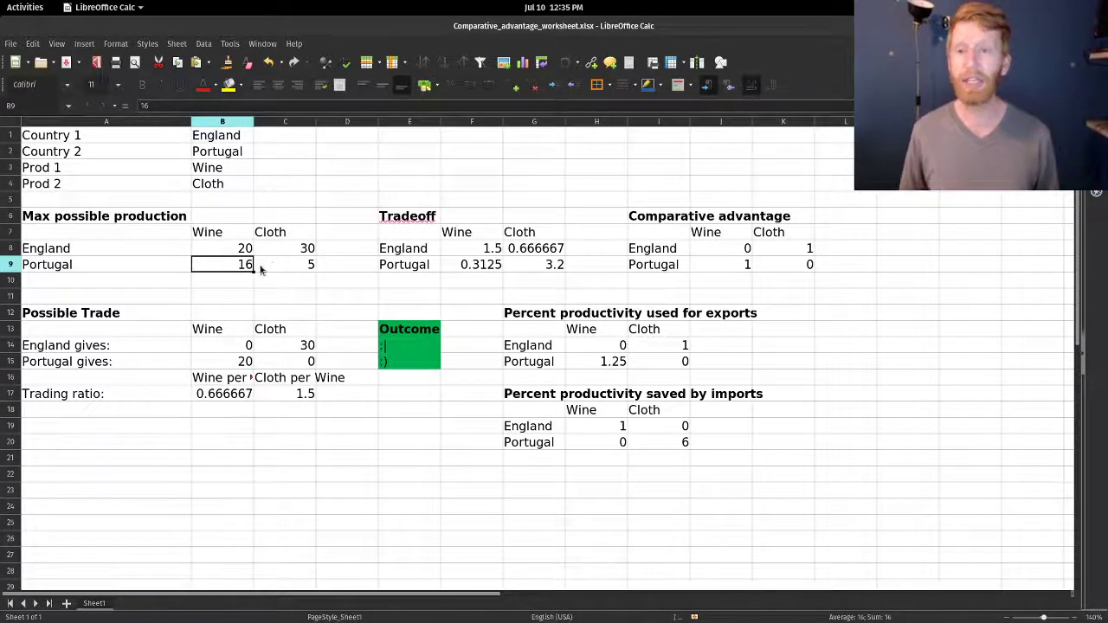
left_click(312, 269)
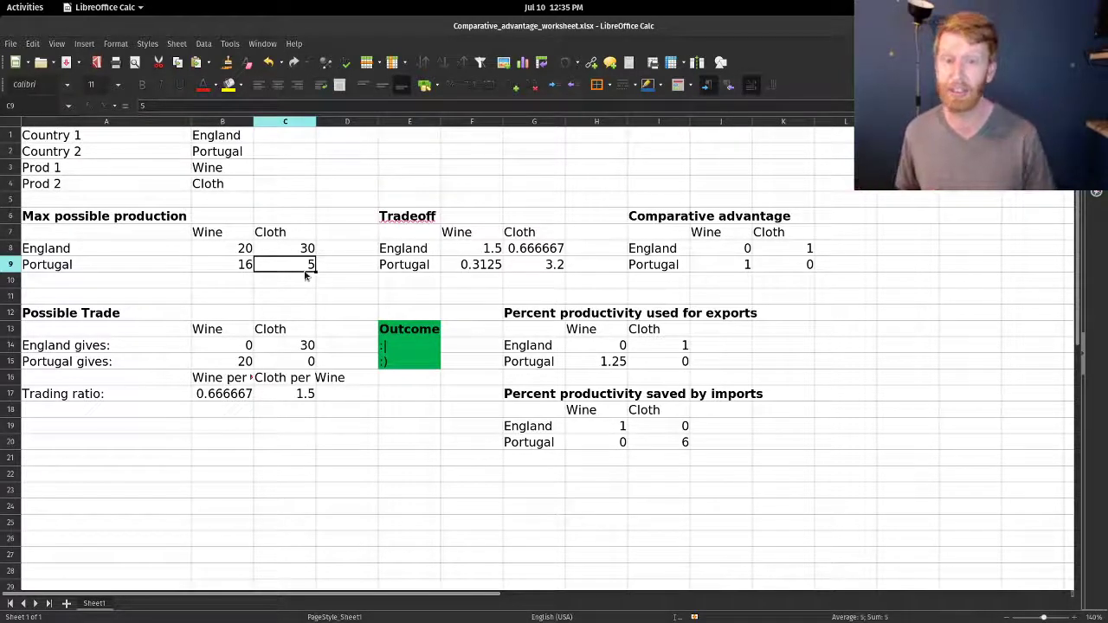
left_click(483, 266)
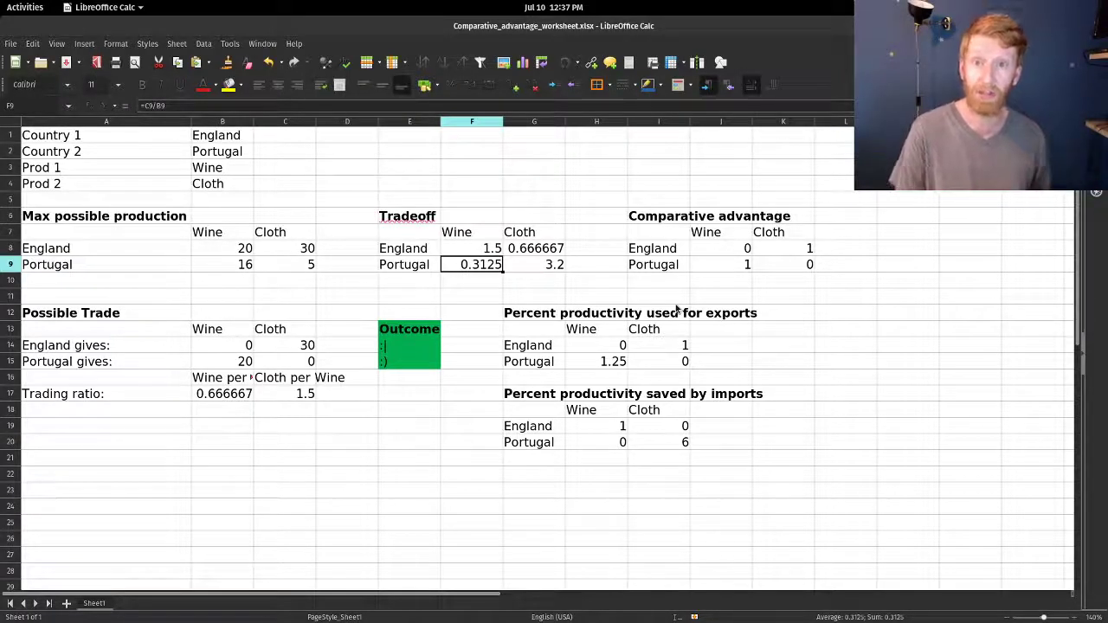
left_click(217, 349)
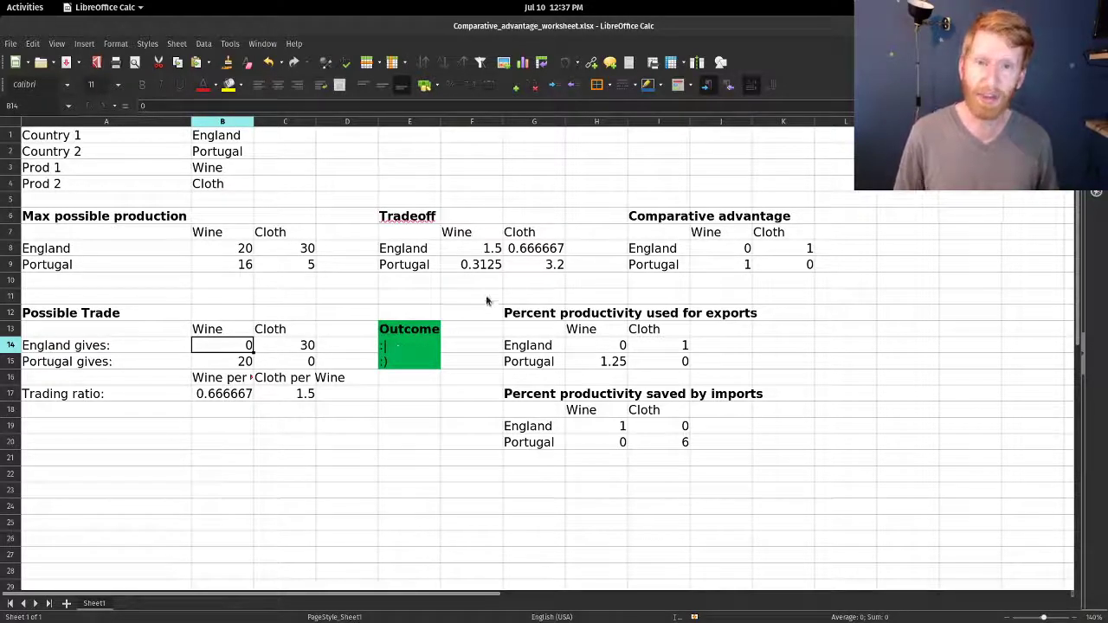
mouse_move(482, 249)
left_mouse_down()
mouse_move(522, 272)
mouse_move(487, 258)
mouse_move(485, 270)
left_mouse_up()
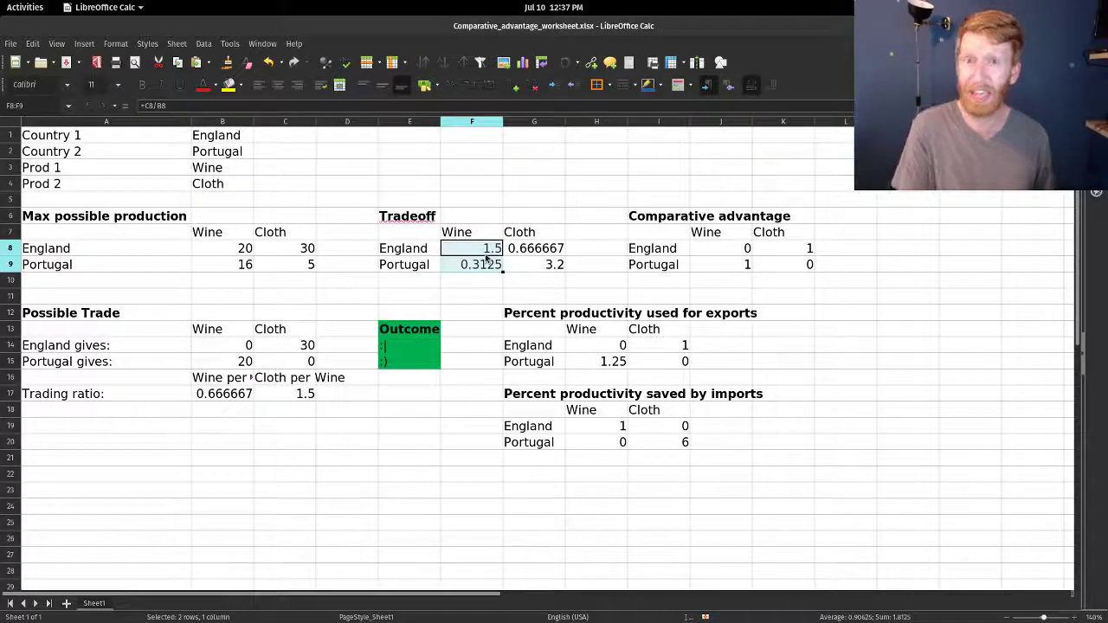
left_click(402, 347)
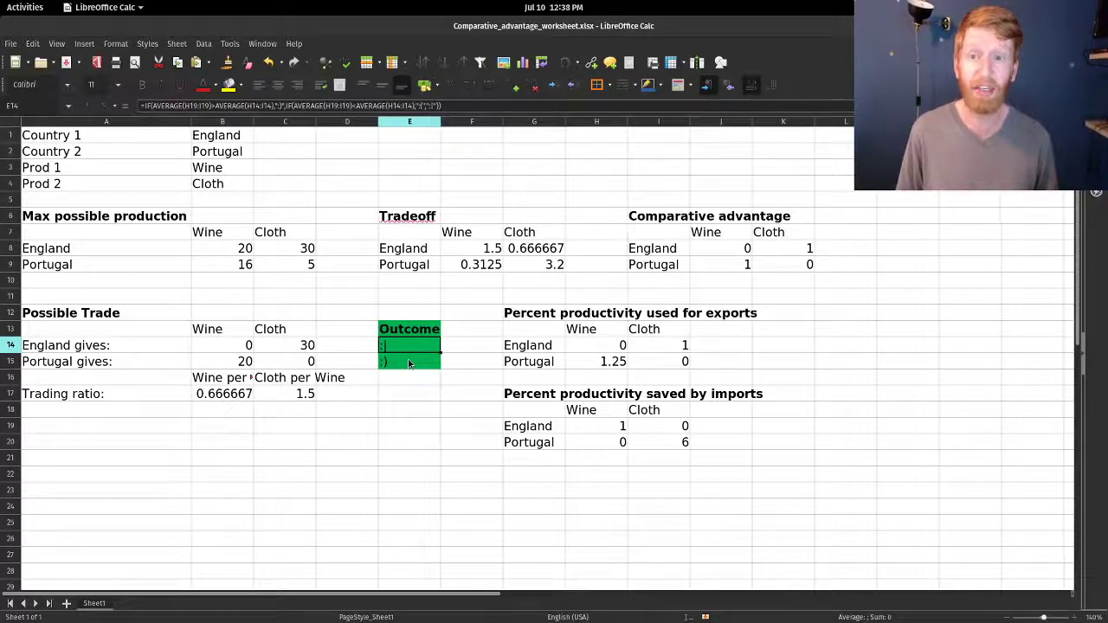
Step: Set England's trade to 20 wine in B14 and 0 cloth in C14
left_click(286, 347)
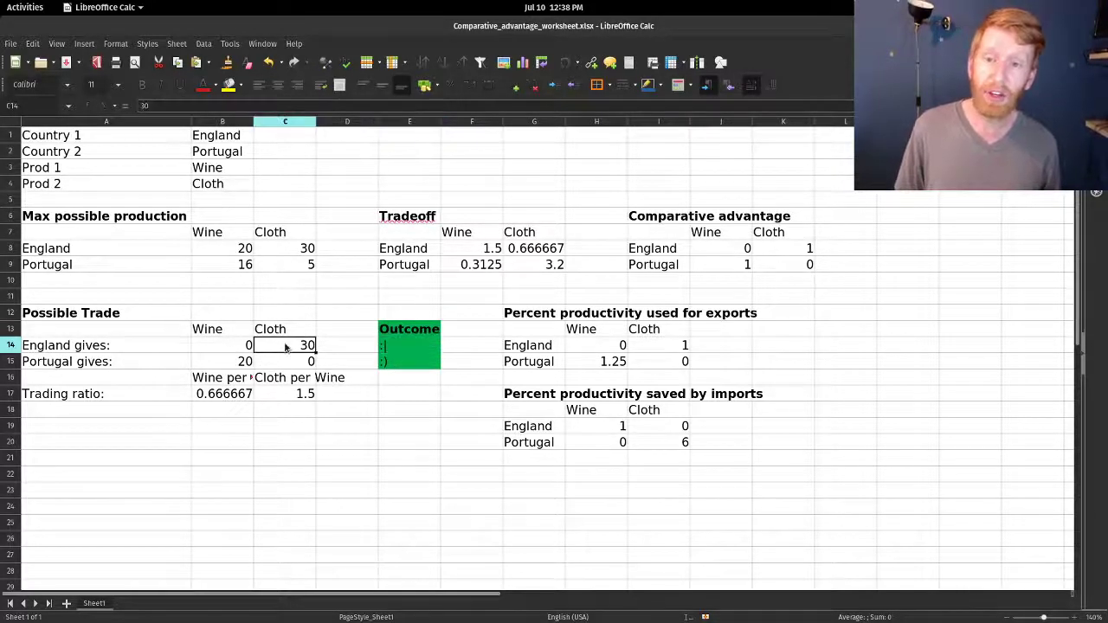
key("Left")
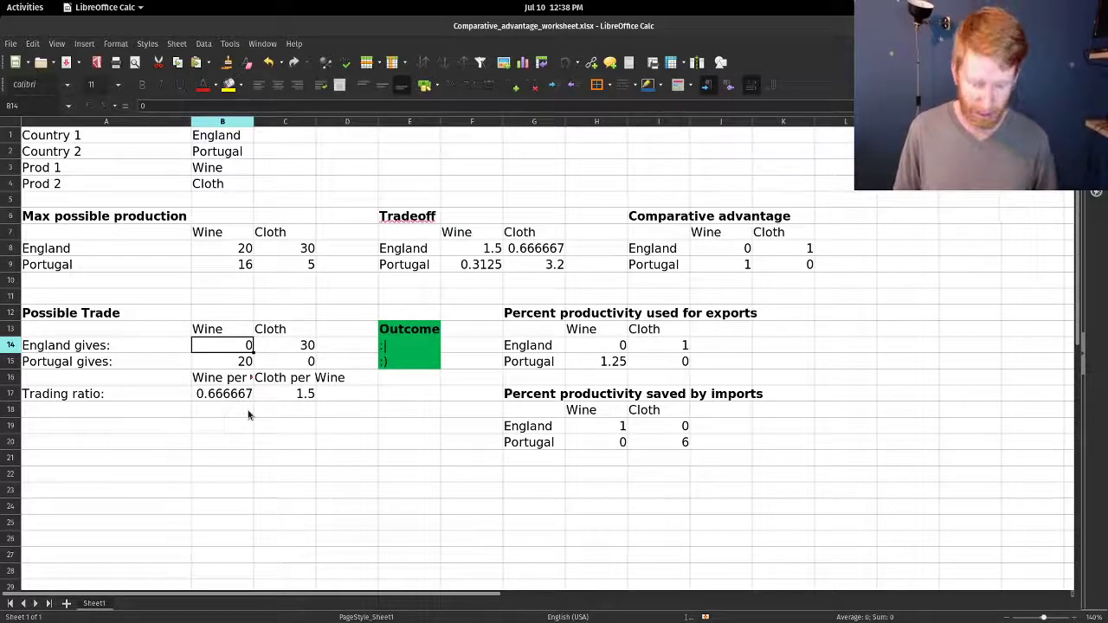
type("20")
key("Tab")
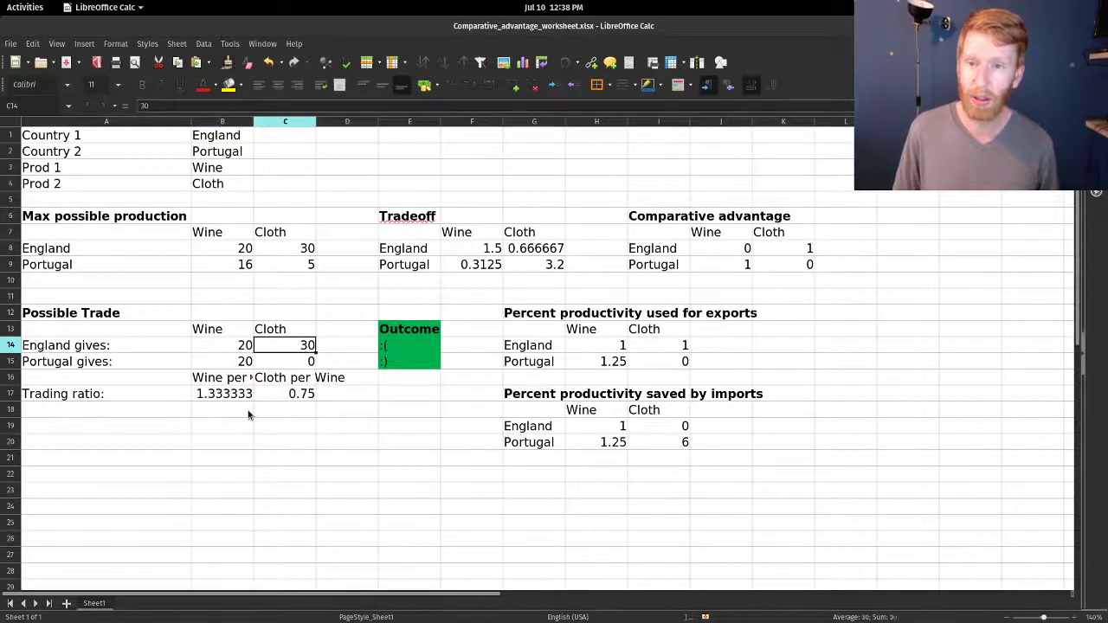
type("0c")
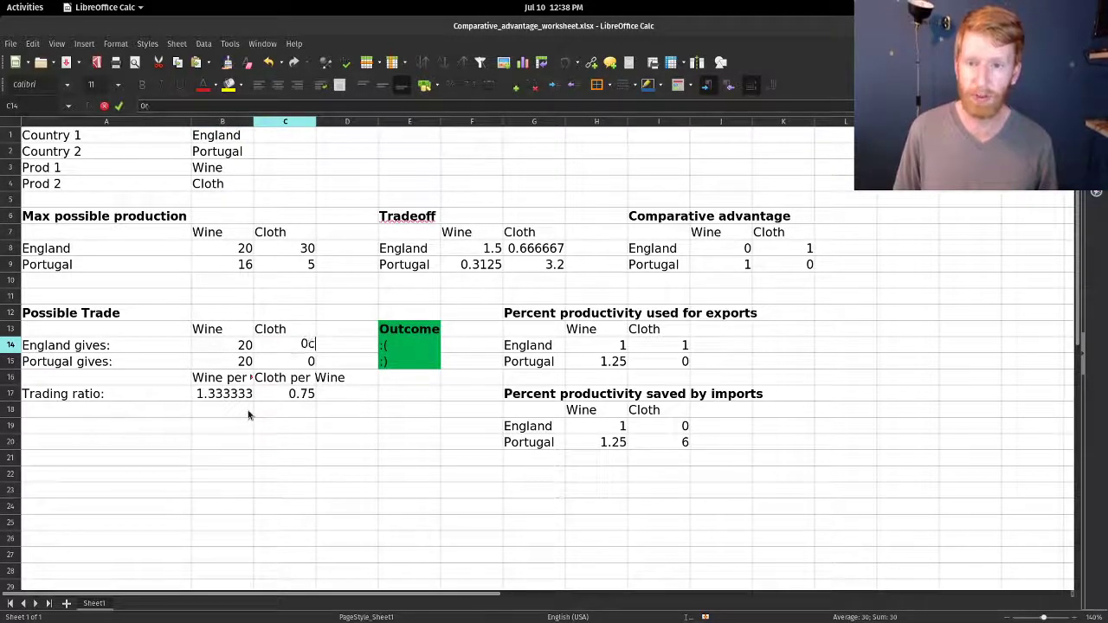
key("BackSpace")
key("Down")
Step: Set Portugal's trade to 30 cloth in C15 and 0 wine in B15
type("30")
key("Return")
key("Up")
key("Left")
type("0")
key("Return")
key("Up")
key("Up")
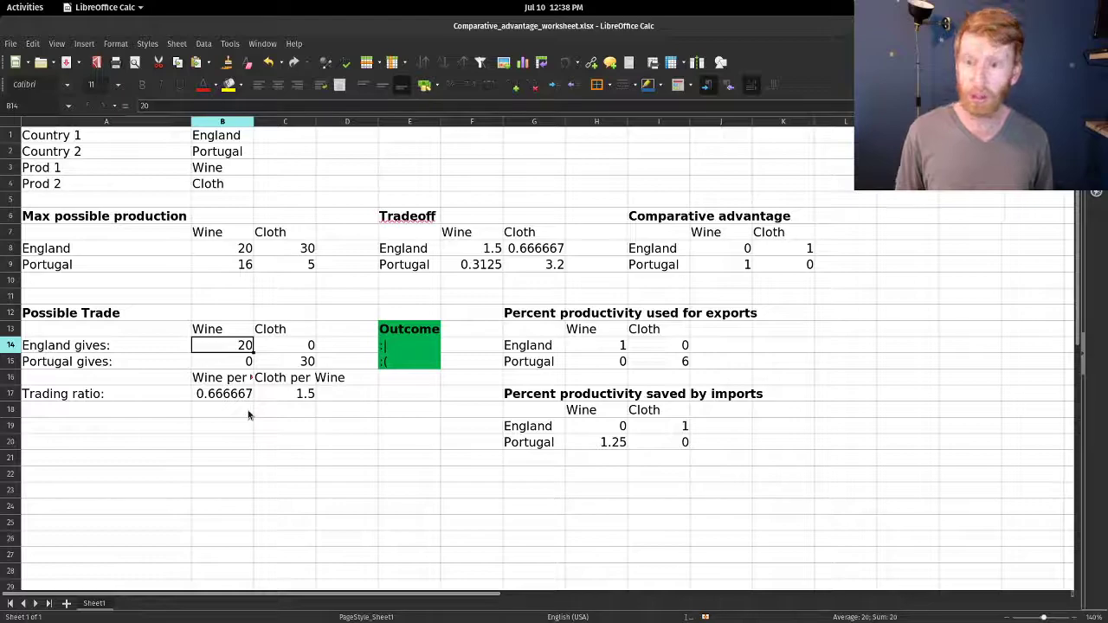
Step: Check Portugal's maximum cloth and wine production and England's Outcome formula in E14
left_click(311, 265)
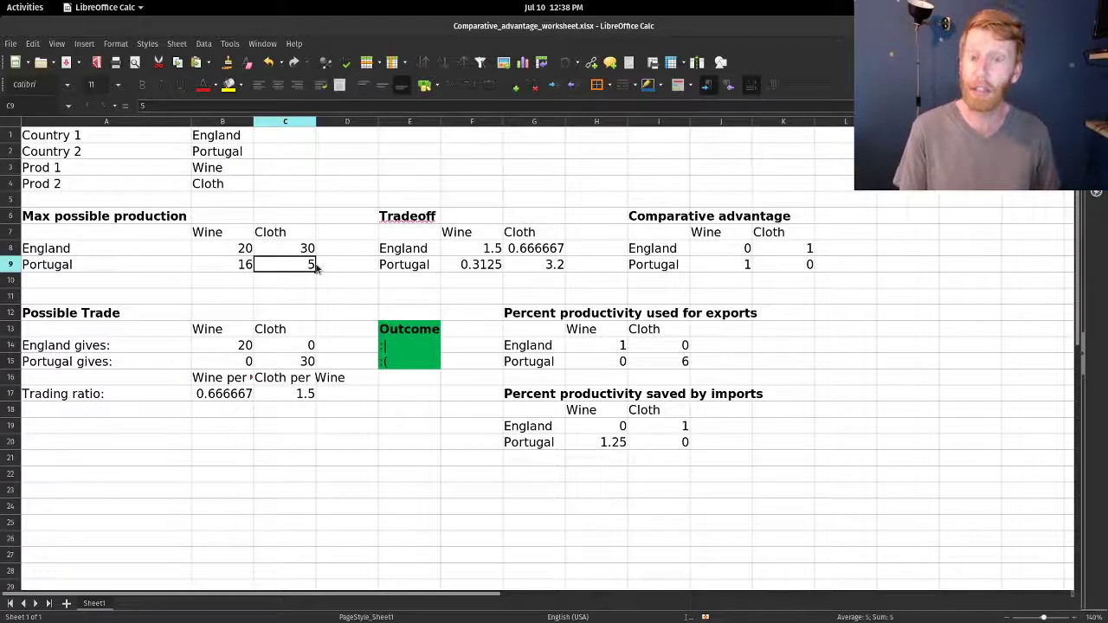
left_click(227, 268)
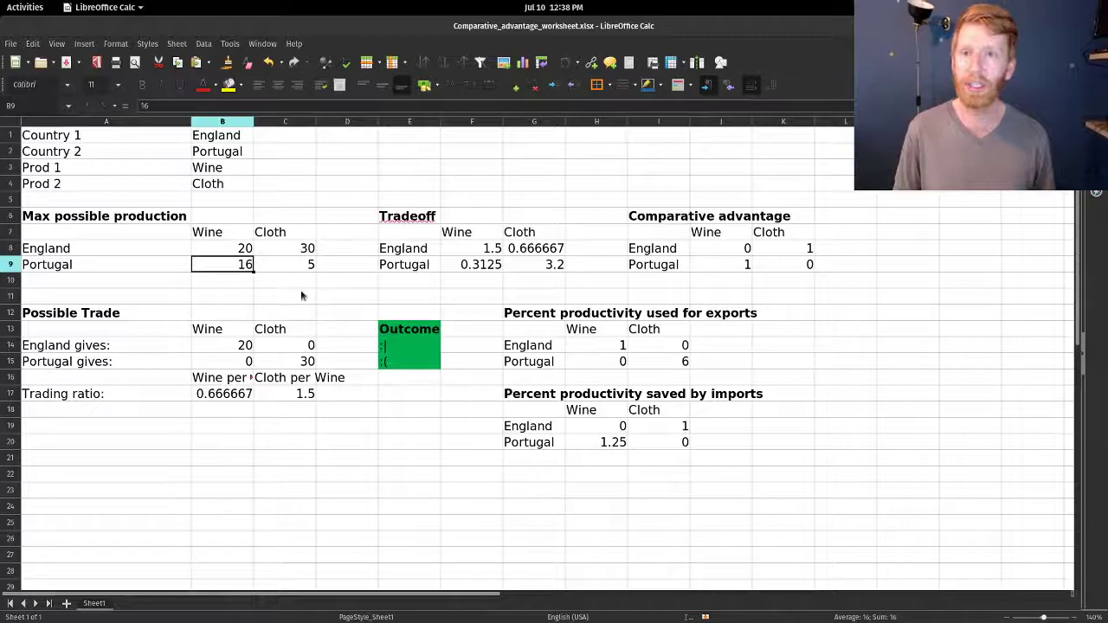
left_click(419, 344)
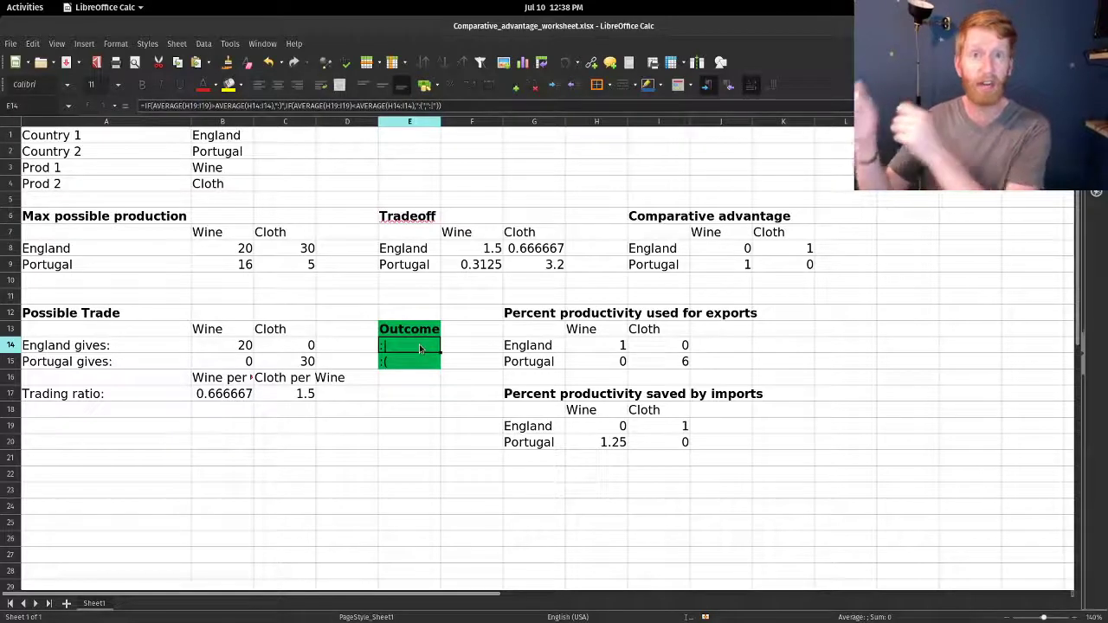
left_click(99, 208)
Step: Launch GNU Paint through a desktop search for 'pain'
key("super")
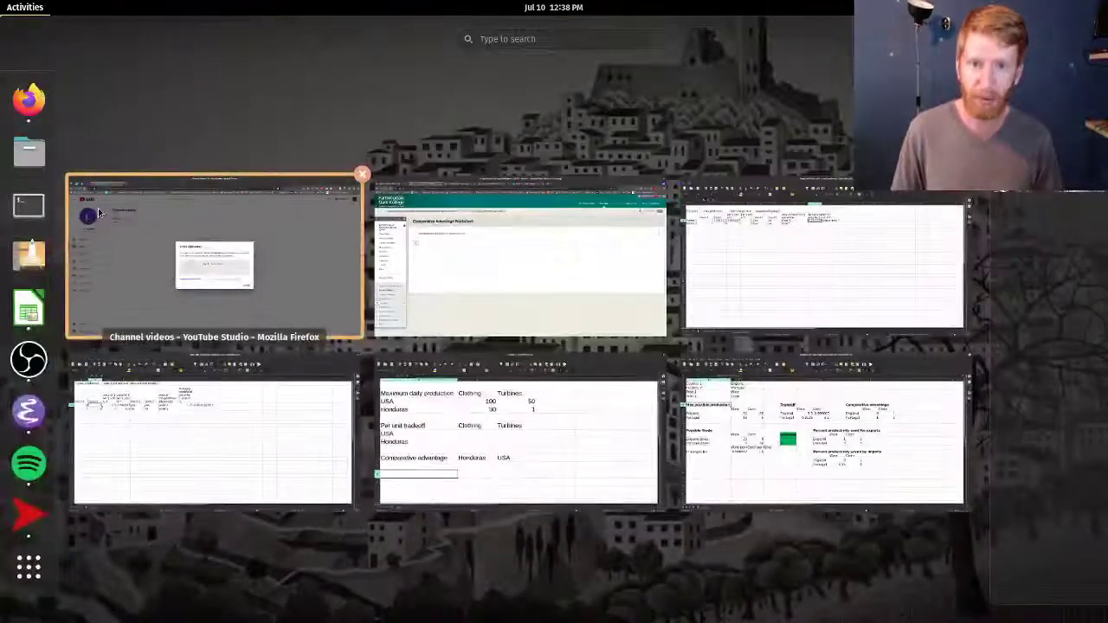
type("pain")
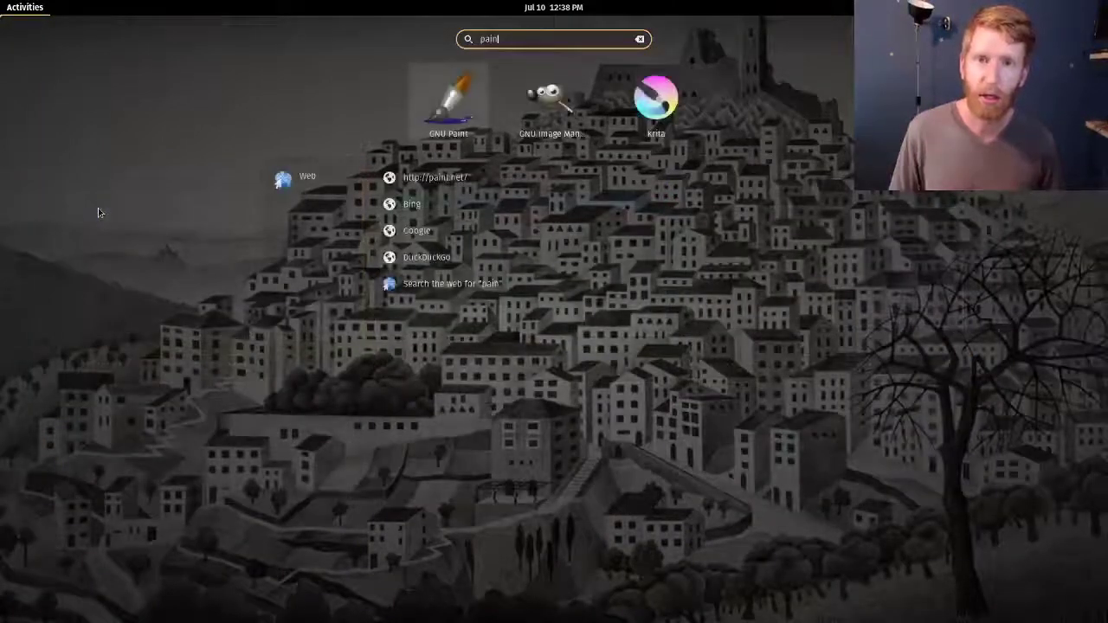
key("Return")
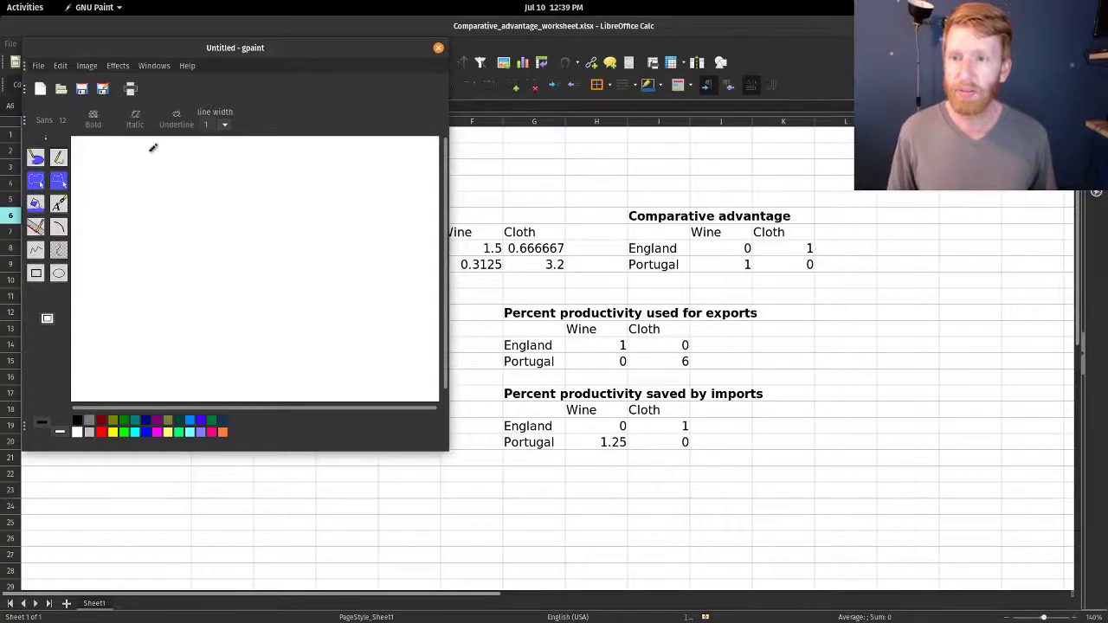
Step: Draw the cloth and wine axes, a Cl label and the diagonal frontier line
left_click_drag(140, 170, 134, 344)
left_click_drag(113, 329, 286, 317)
left_click_drag(128, 166, 115, 174)
left_click_drag(180, 234, 249, 303)
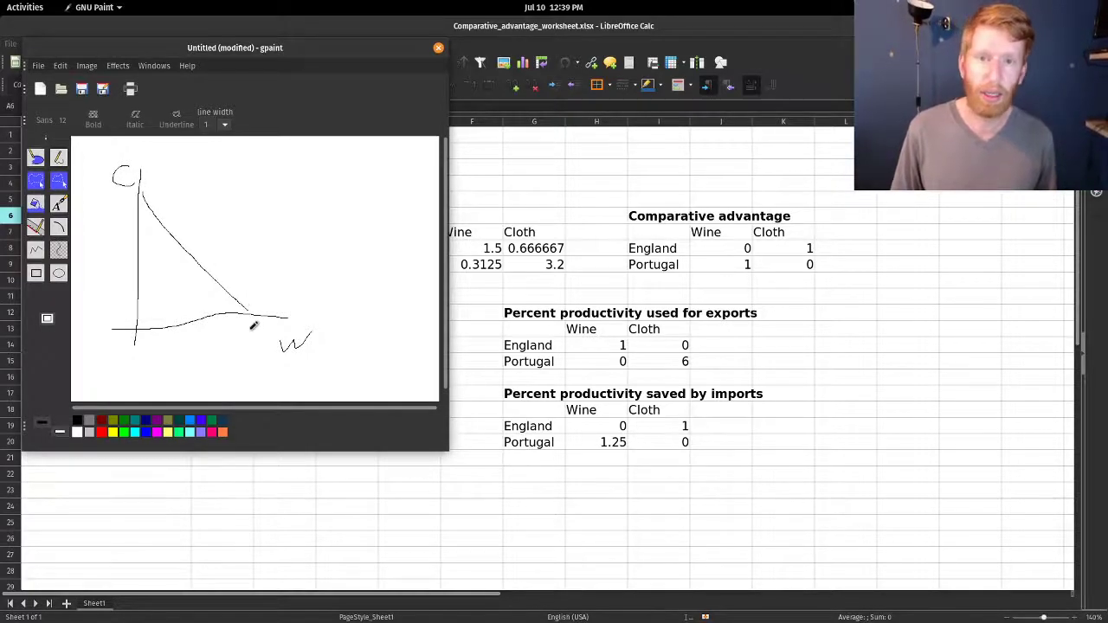
left_click_drag(232, 50, 638, 166)
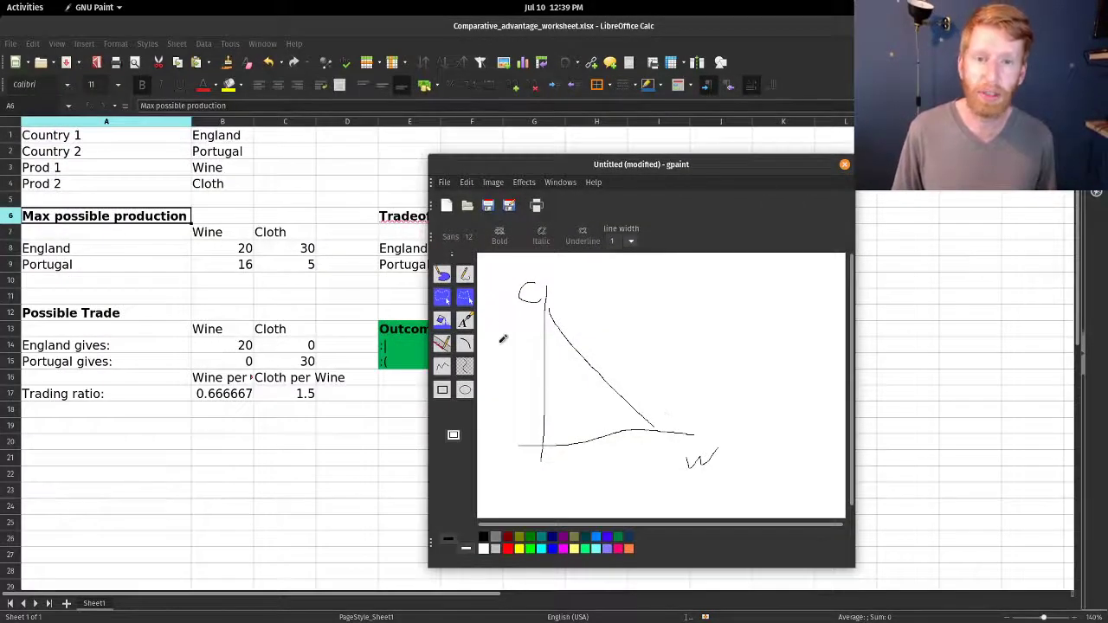
Step: Label 30 on the cloth axis, 20 at the wine intercept and point E, and mark frontier points
mouse_move(515, 303)
left_mouse_down()
mouse_move(527, 333)
mouse_move(530, 313)
left_mouse_up()
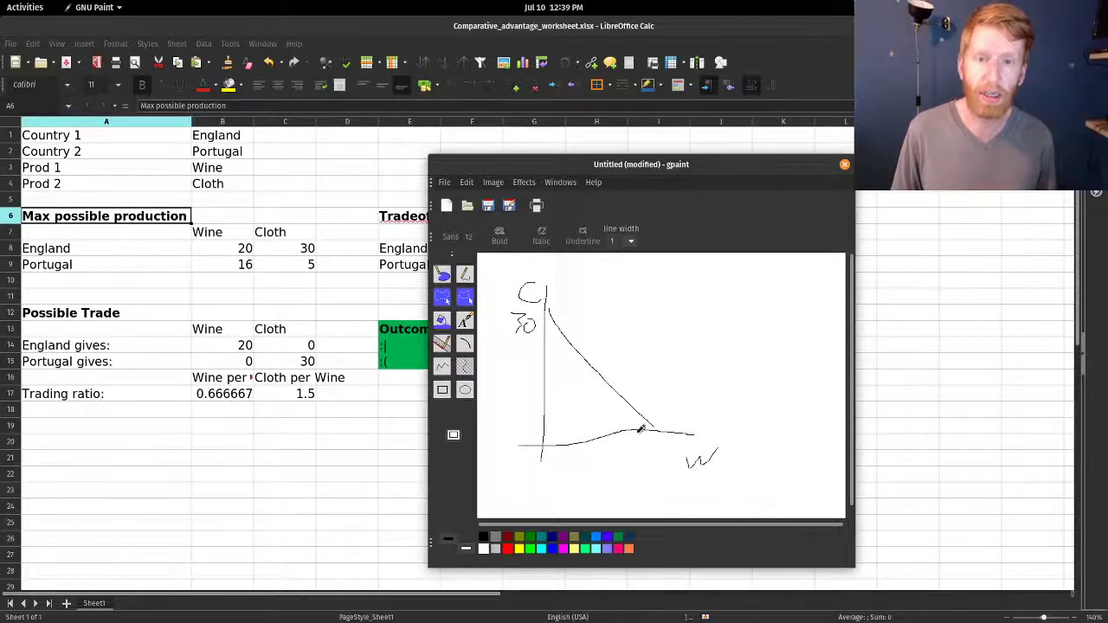
left_click_drag(644, 446, 651, 459)
mouse_move(656, 449)
left_mouse_down()
mouse_move(658, 460)
mouse_move(660, 448)
left_mouse_up()
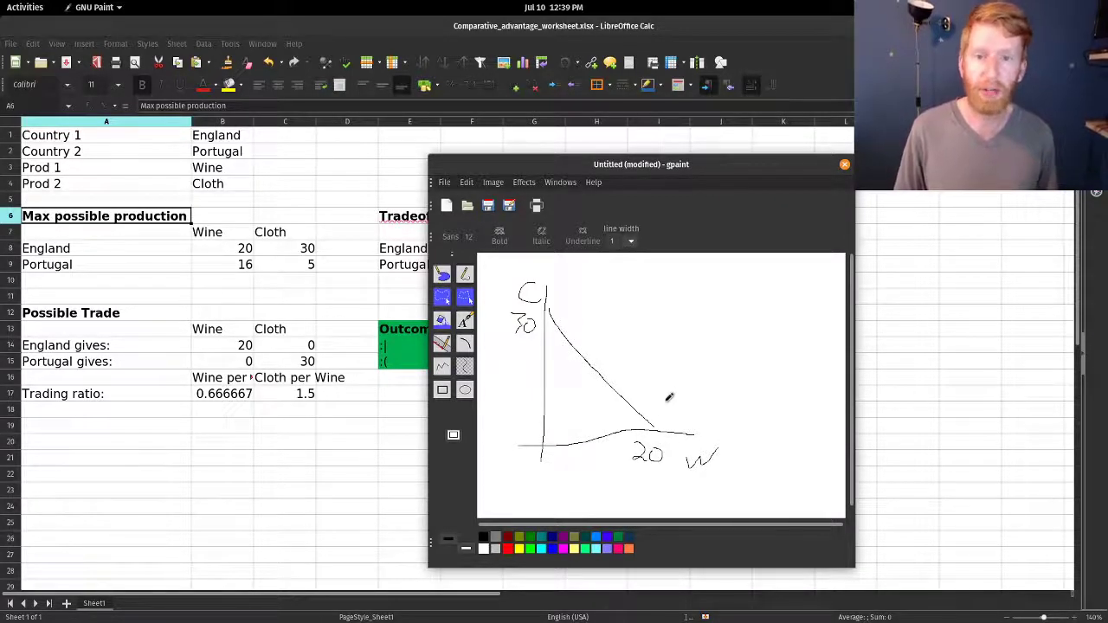
left_click_drag(673, 403, 673, 416)
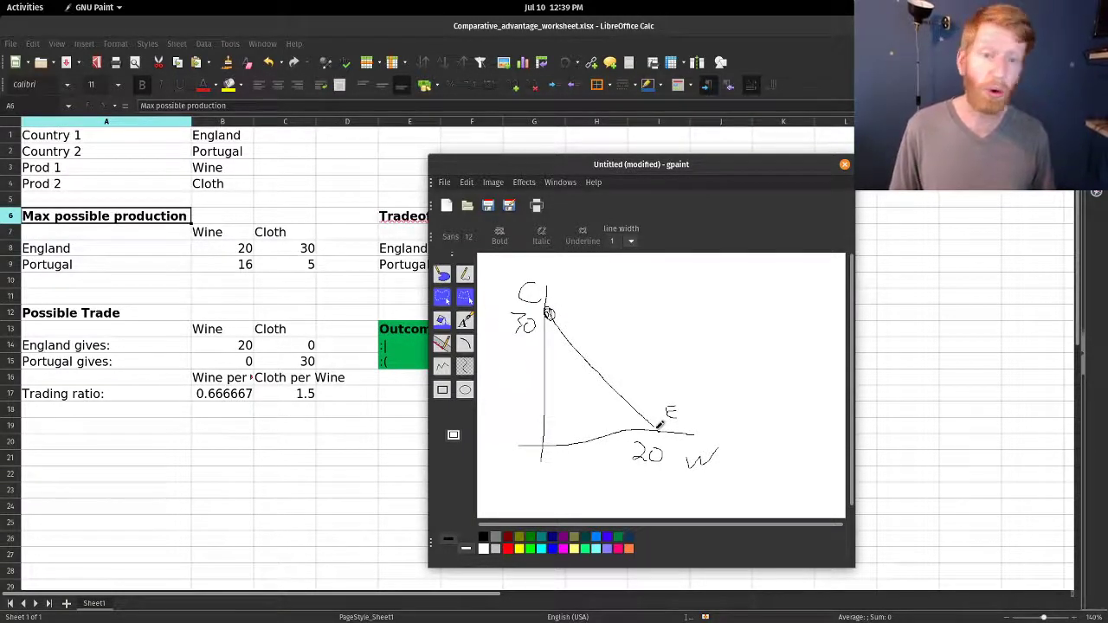
mouse_move(606, 373)
left_mouse_down()
mouse_move(598, 381)
mouse_move(605, 374)
left_mouse_up()
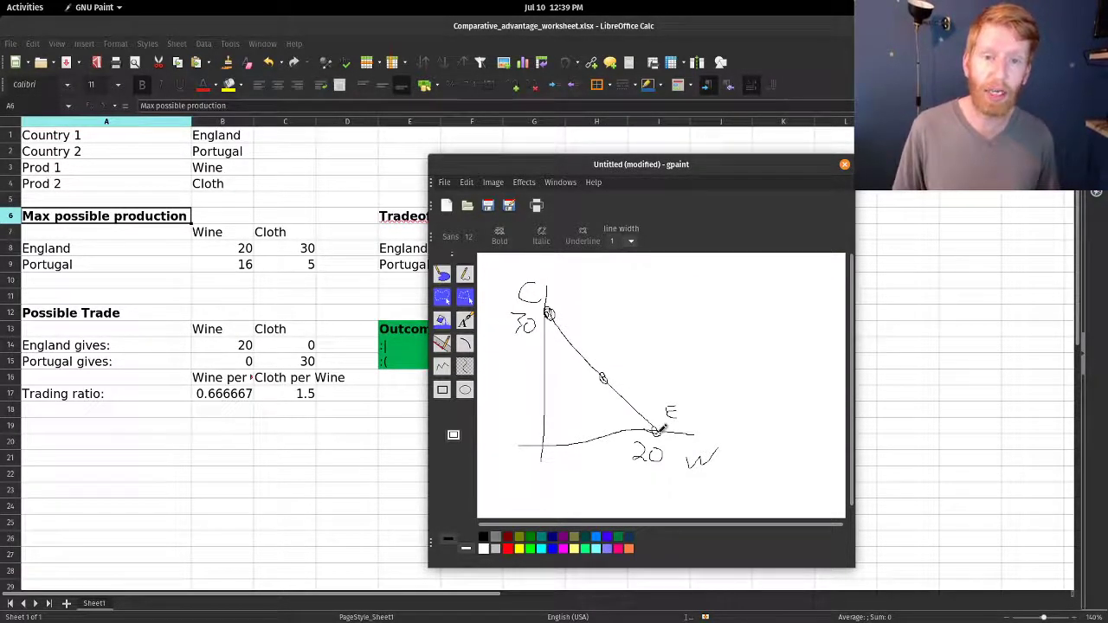
mouse_move(658, 430)
left_mouse_down()
mouse_move(552, 422)
mouse_move(548, 340)
left_mouse_up()
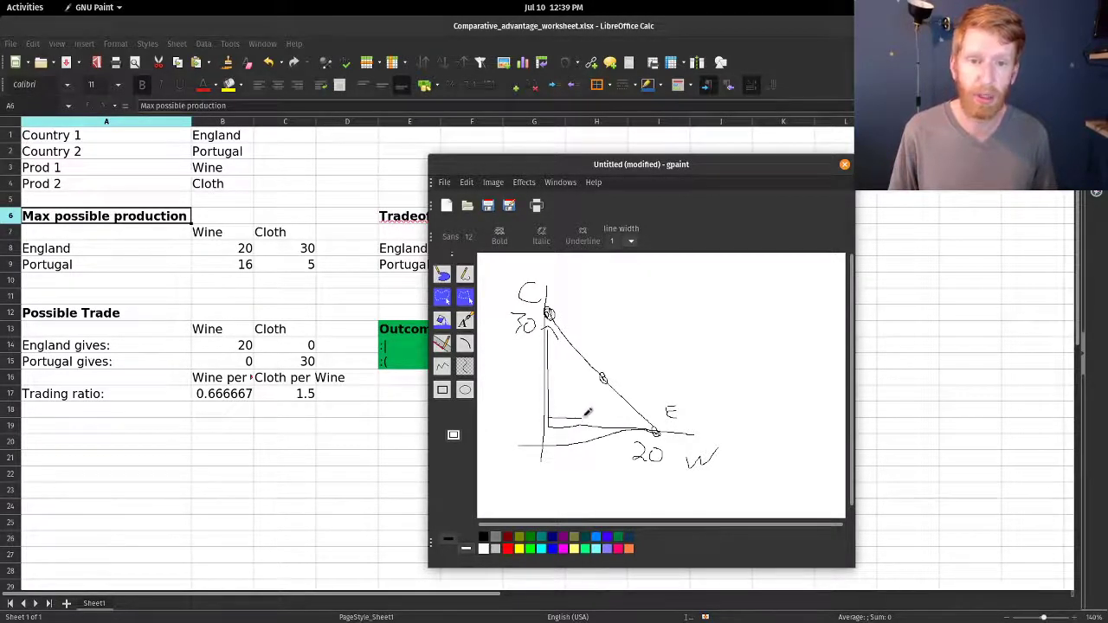
Step: Draw red lines along the triangle's bottom and vertically through E, then close to the save prompt
left_click_drag(590, 412, 624, 431)
left_click(620, 551)
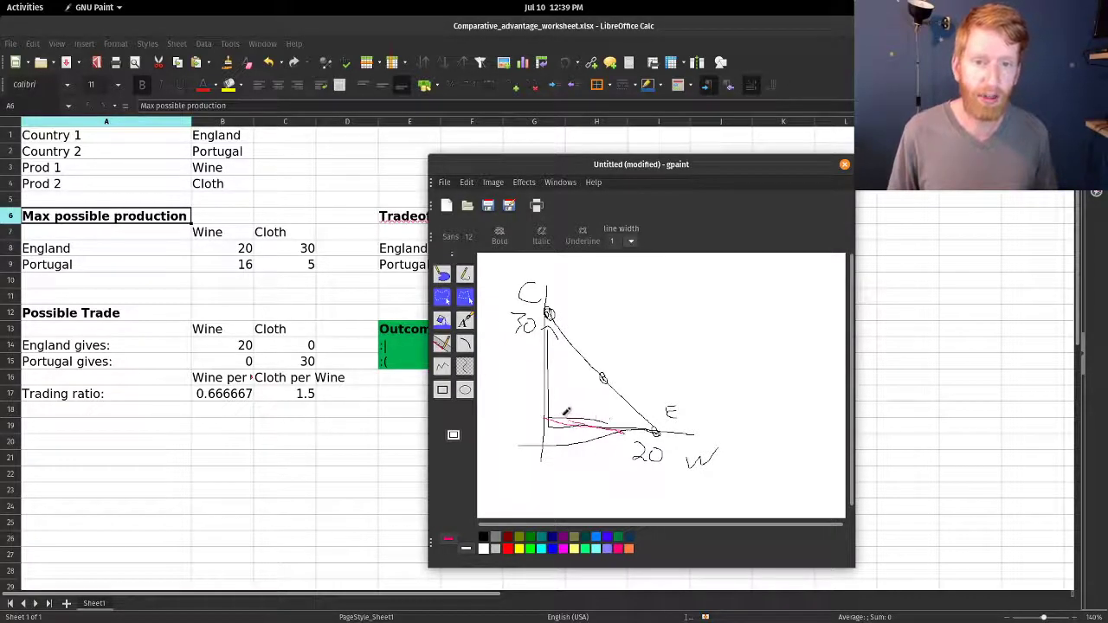
left_click_drag(549, 419, 621, 433)
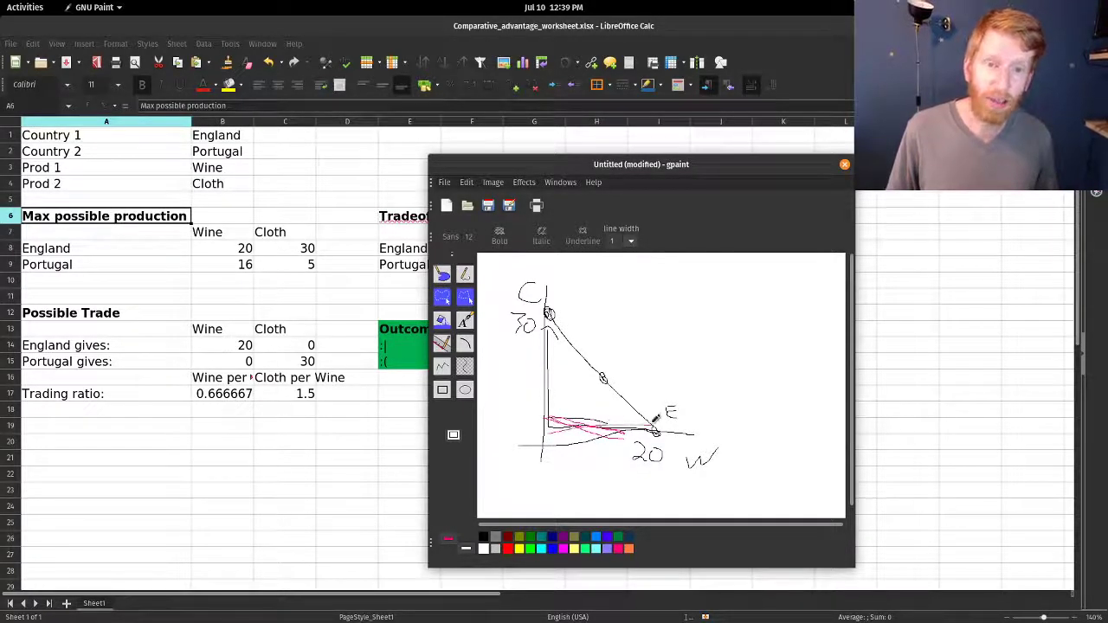
mouse_move(656, 429)
left_mouse_down()
mouse_move(649, 317)
mouse_move(656, 326)
left_mouse_up()
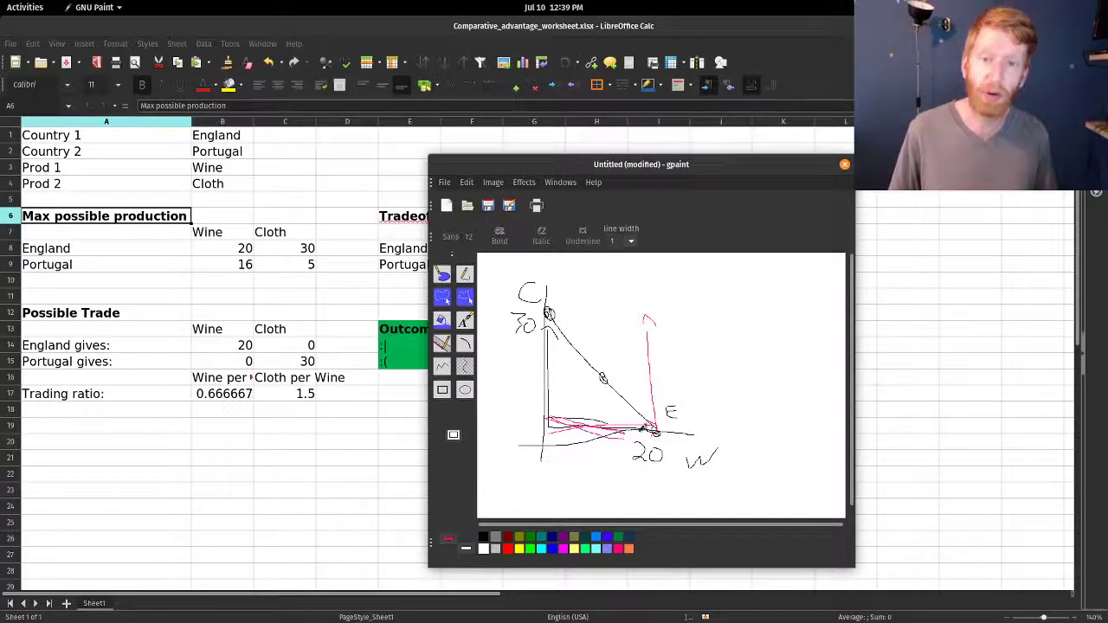
mouse_move(658, 433)
left_mouse_down()
mouse_move(669, 492)
mouse_move(684, 478)
left_mouse_up()
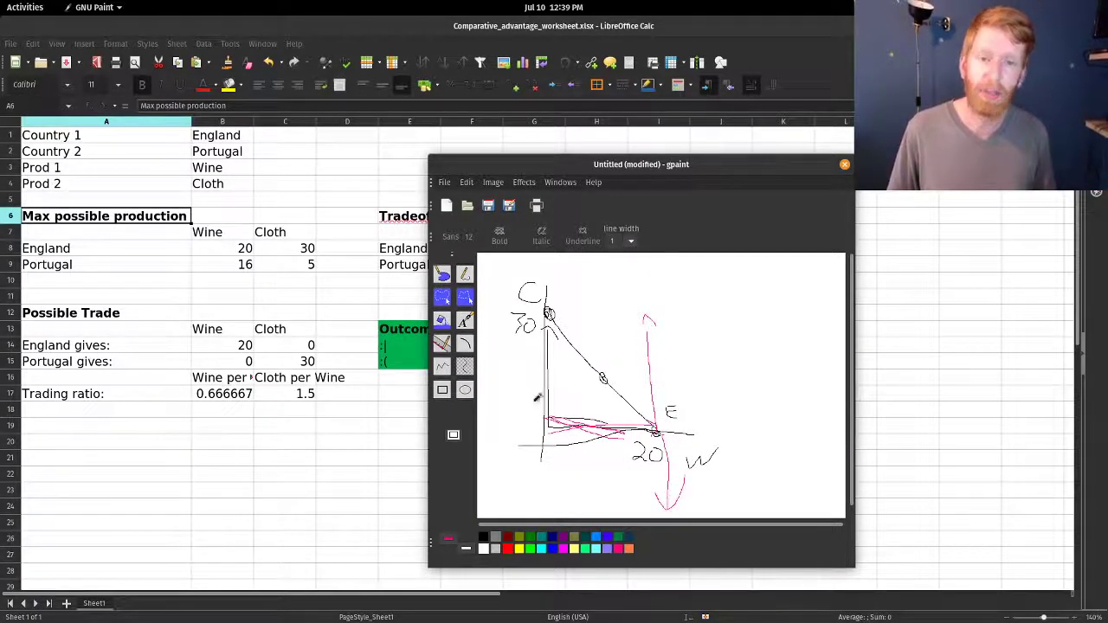
left_click(844, 166)
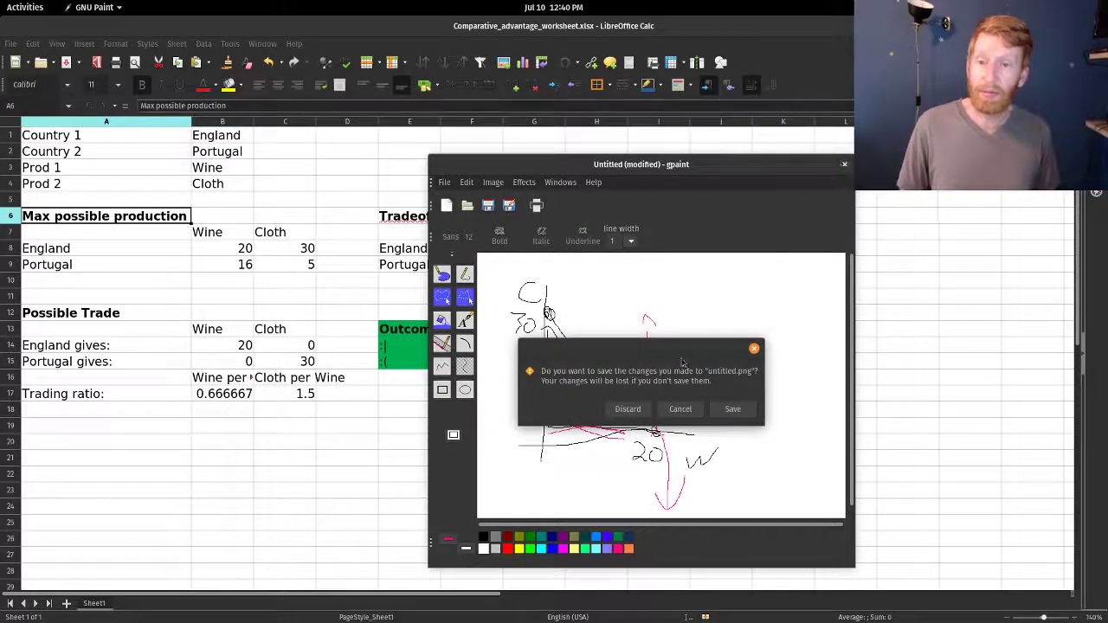
left_click(629, 410)
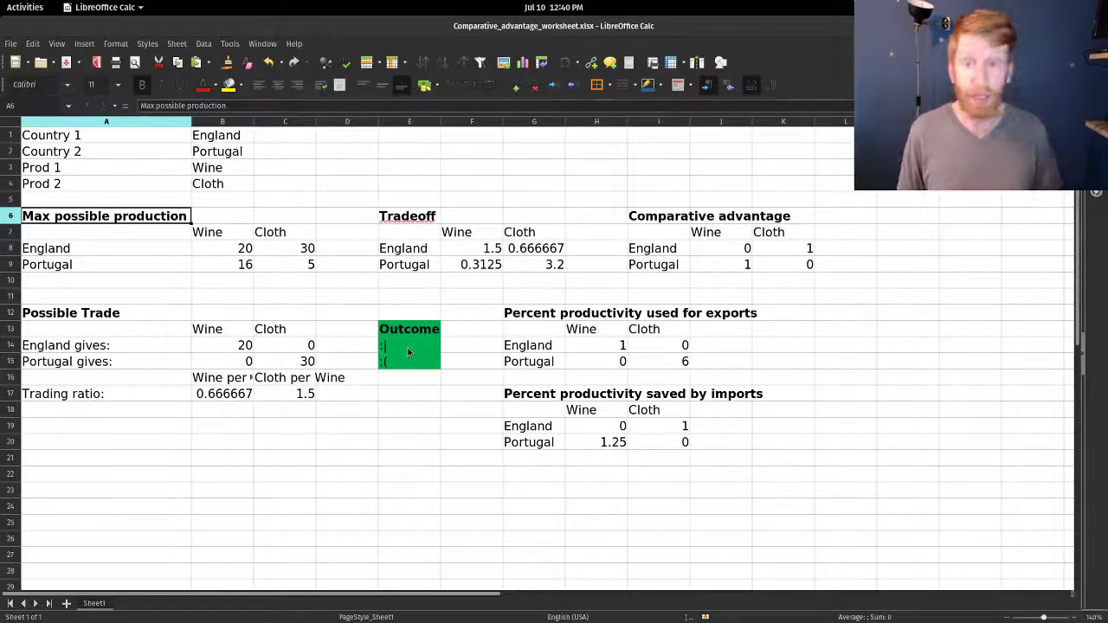
left_click(240, 346)
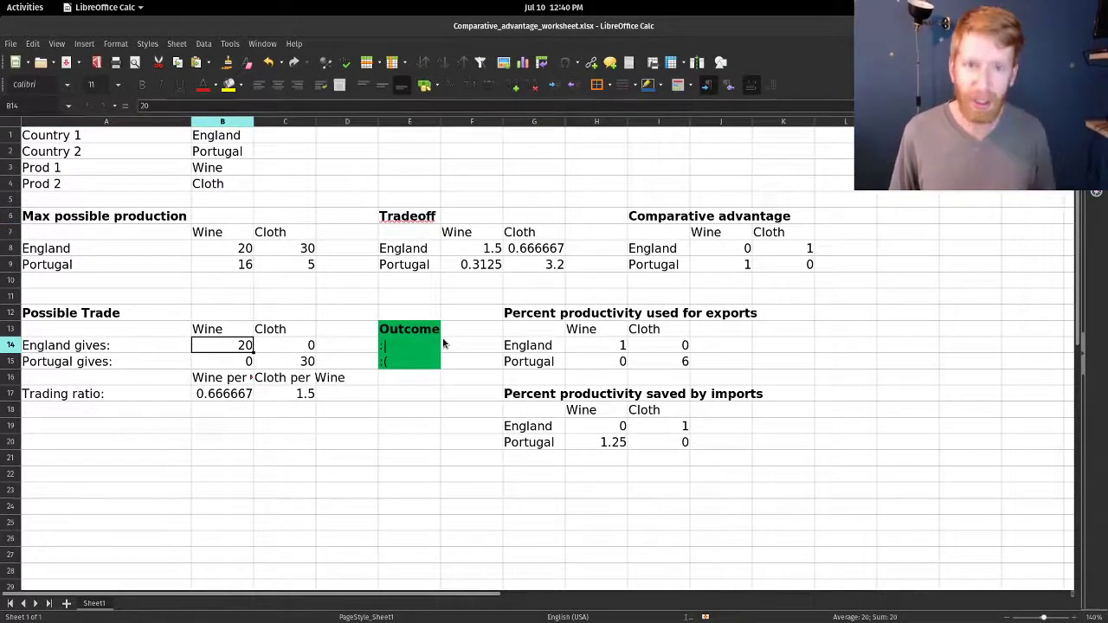
left_click(622, 346)
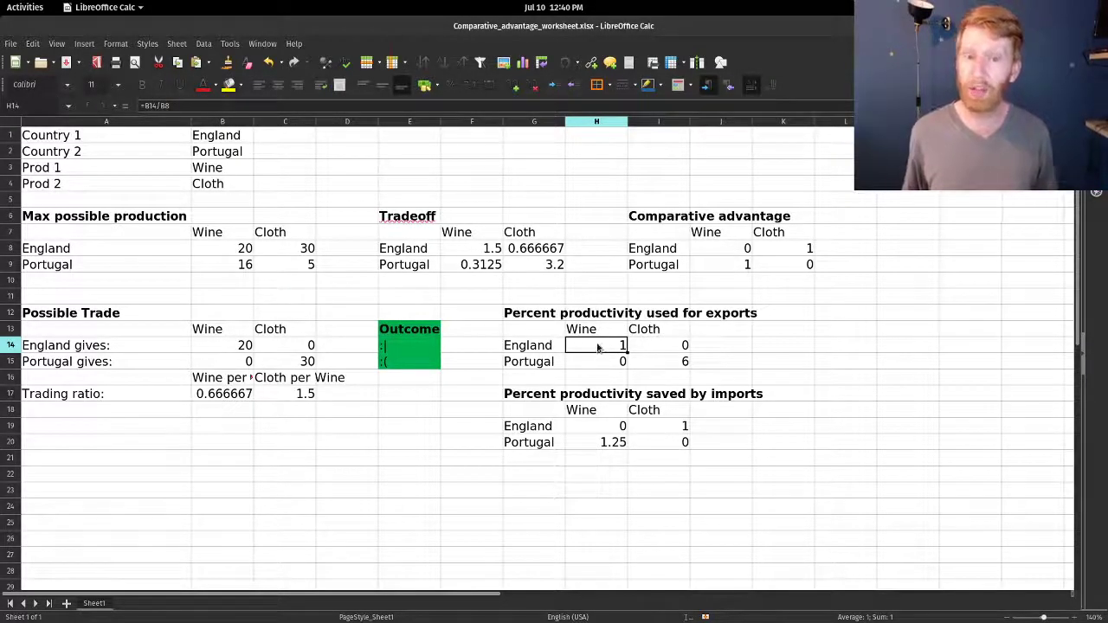
left_click(657, 347)
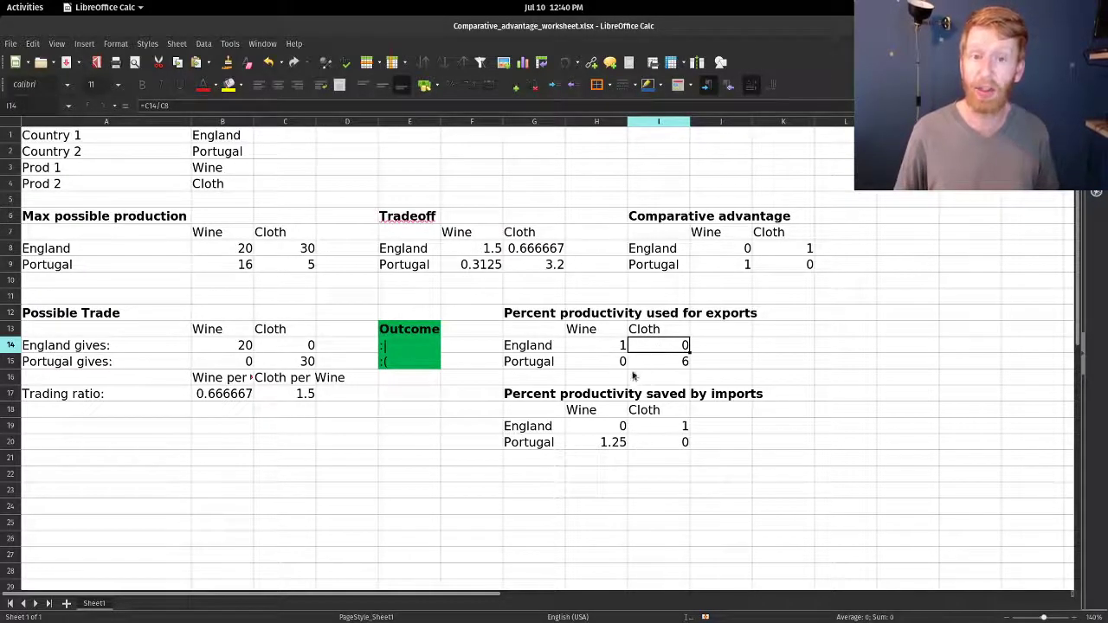
left_click(596, 426)
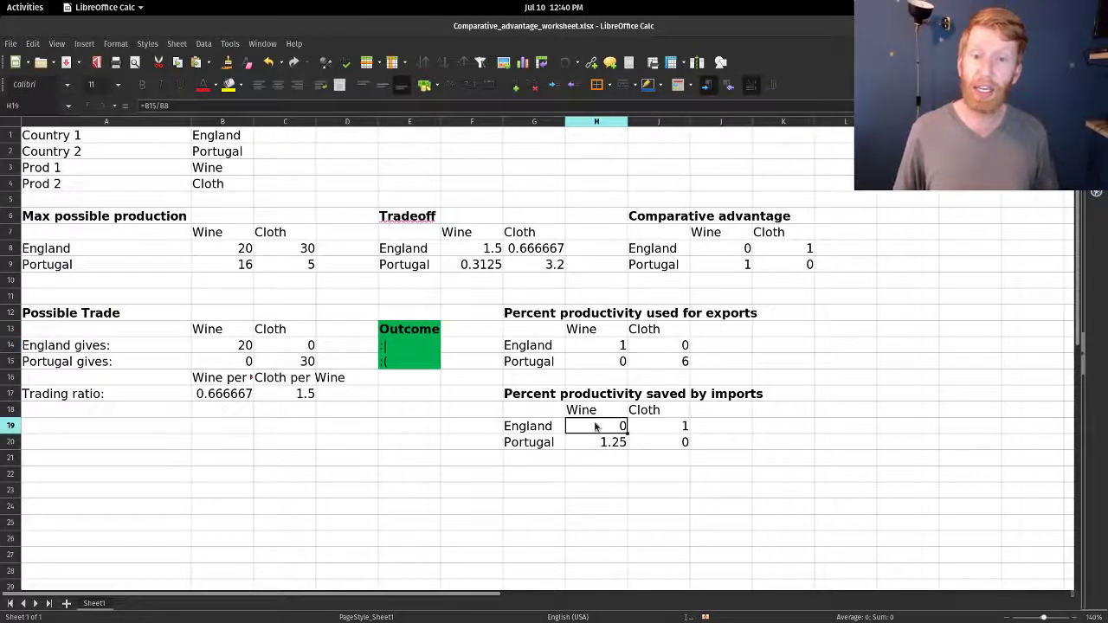
left_click(651, 427)
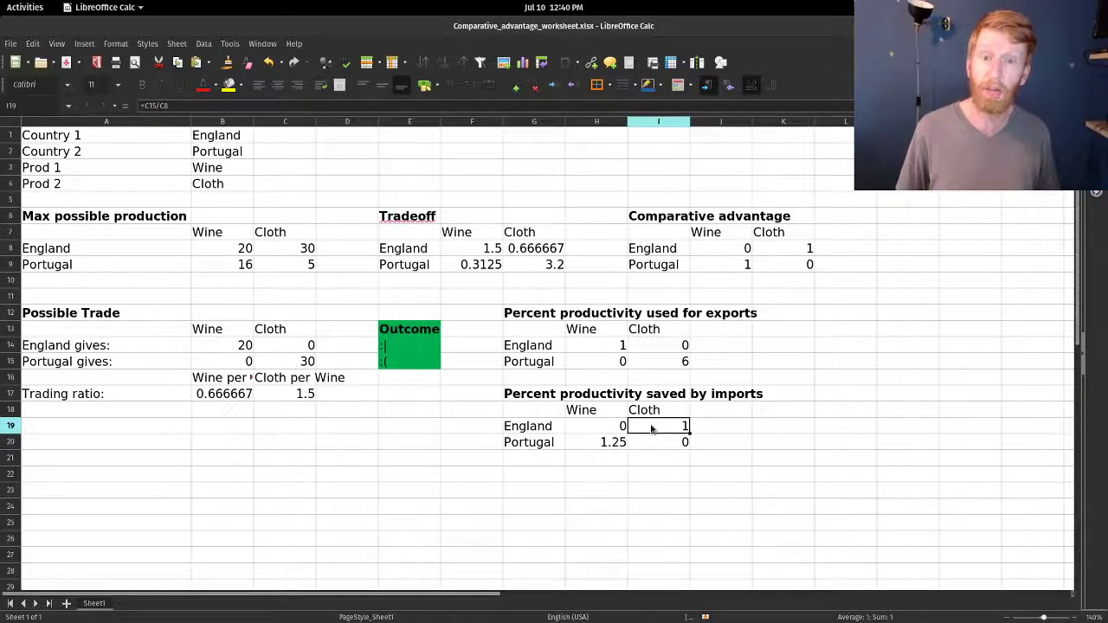
left_click(667, 363)
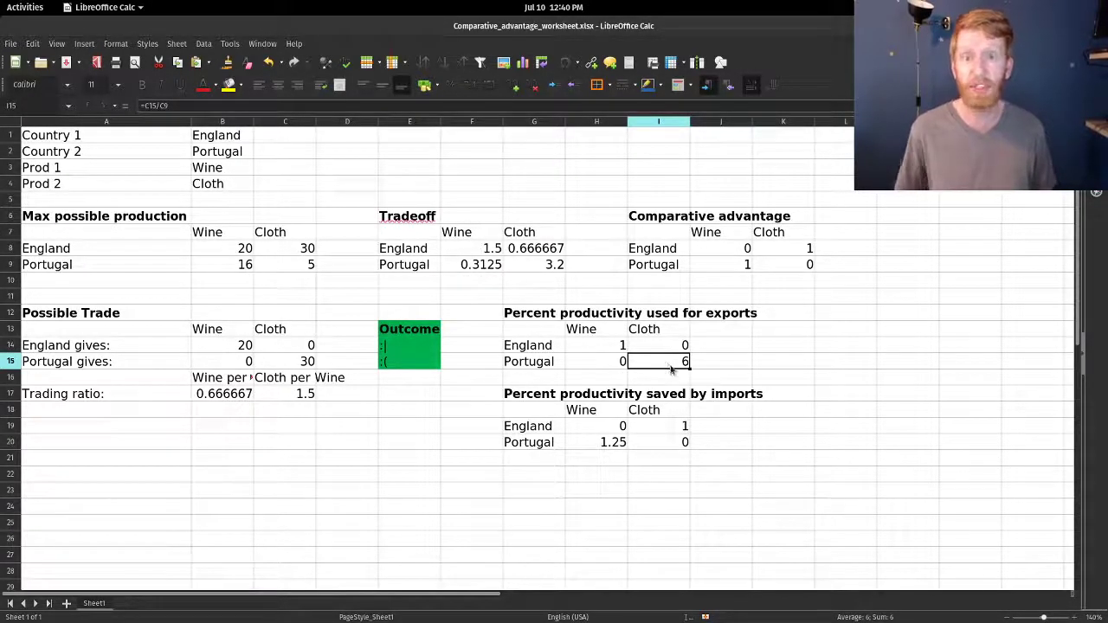
left_click(616, 444)
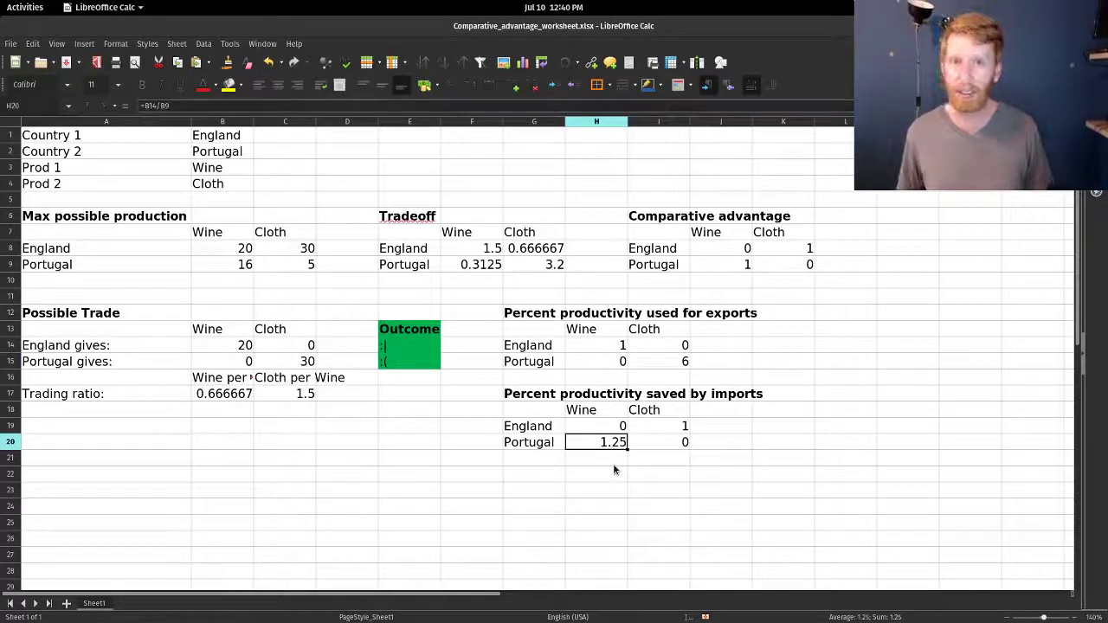
left_click(310, 363)
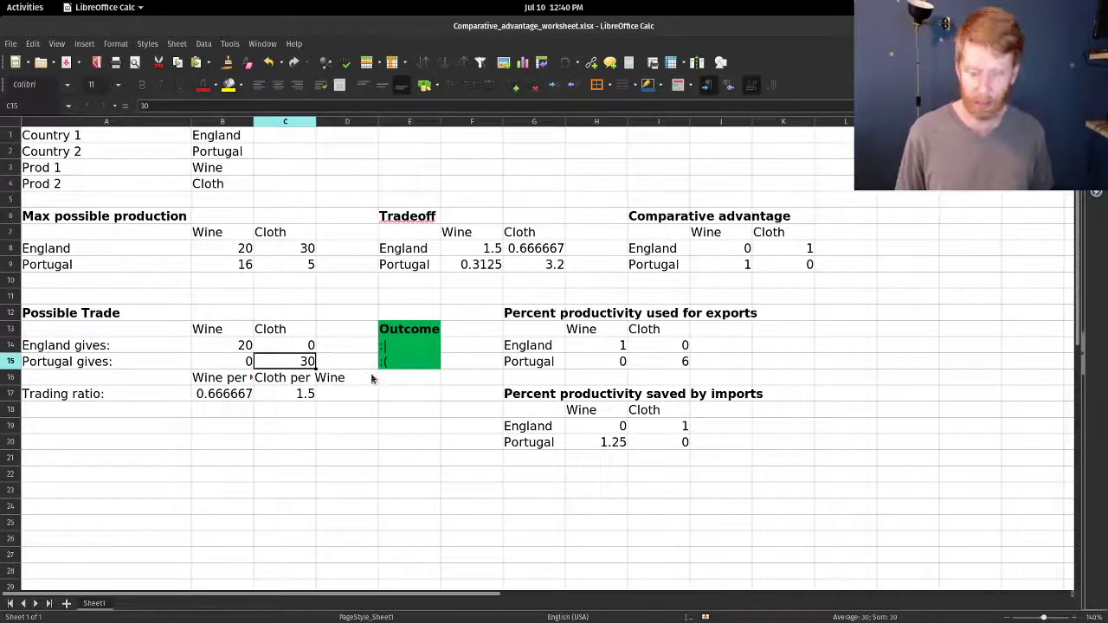
Step: Undo back to England giving 30 cloth and Portugal 20 wine, checking values 1.25 and 6
key("ctrl+z")
key("ctrl+z")
key("ctrl+z")
key("ctrl+z")
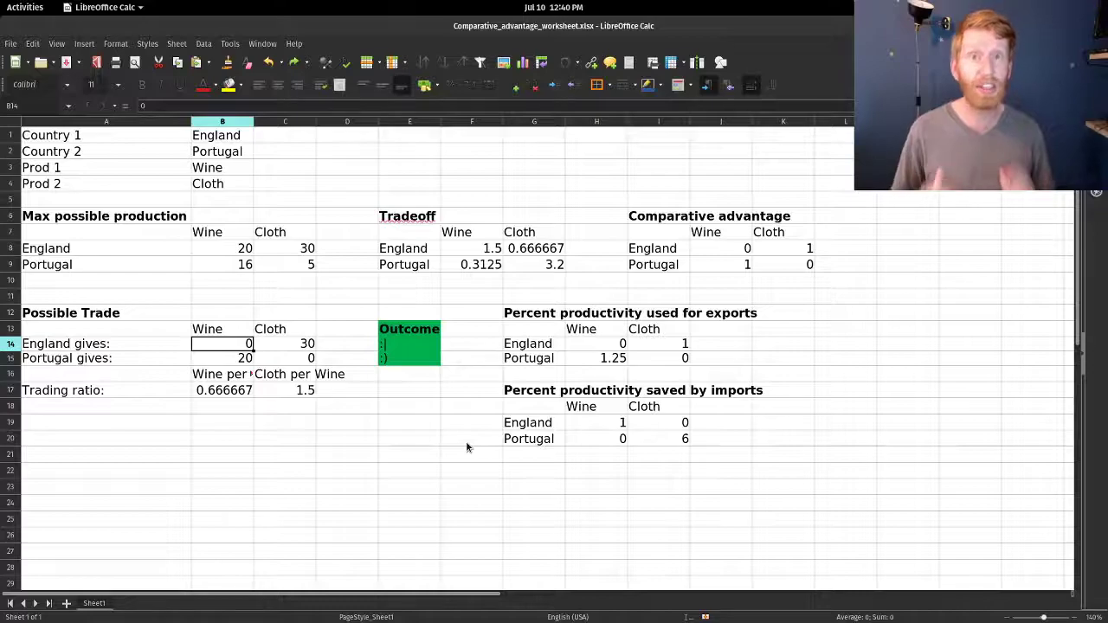
left_click(402, 355)
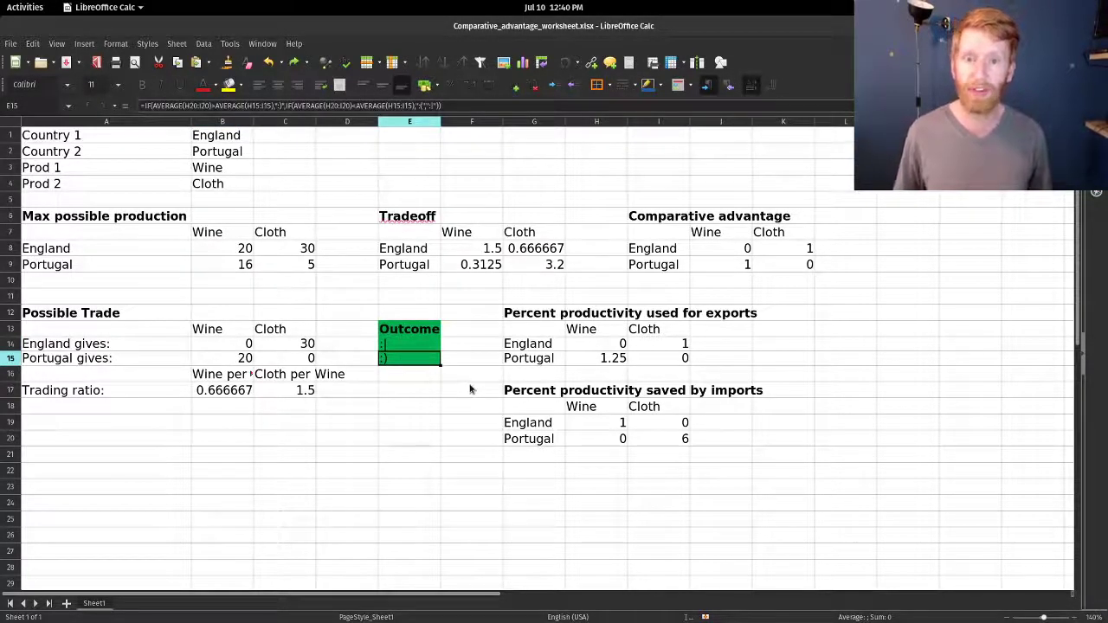
left_click(612, 362)
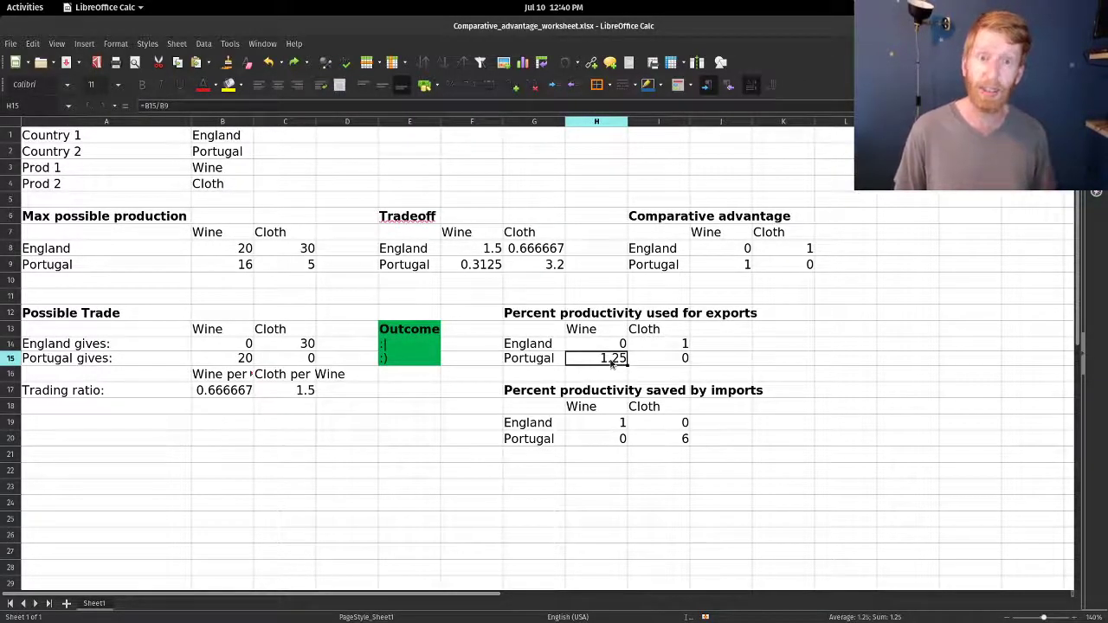
left_click(671, 439)
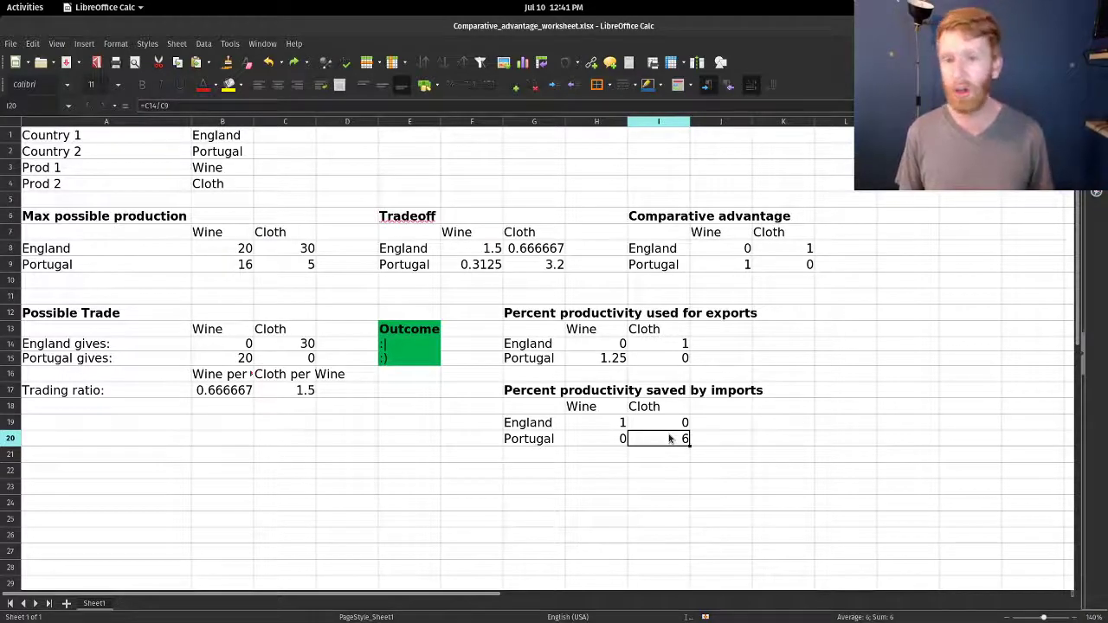
left_click(291, 345)
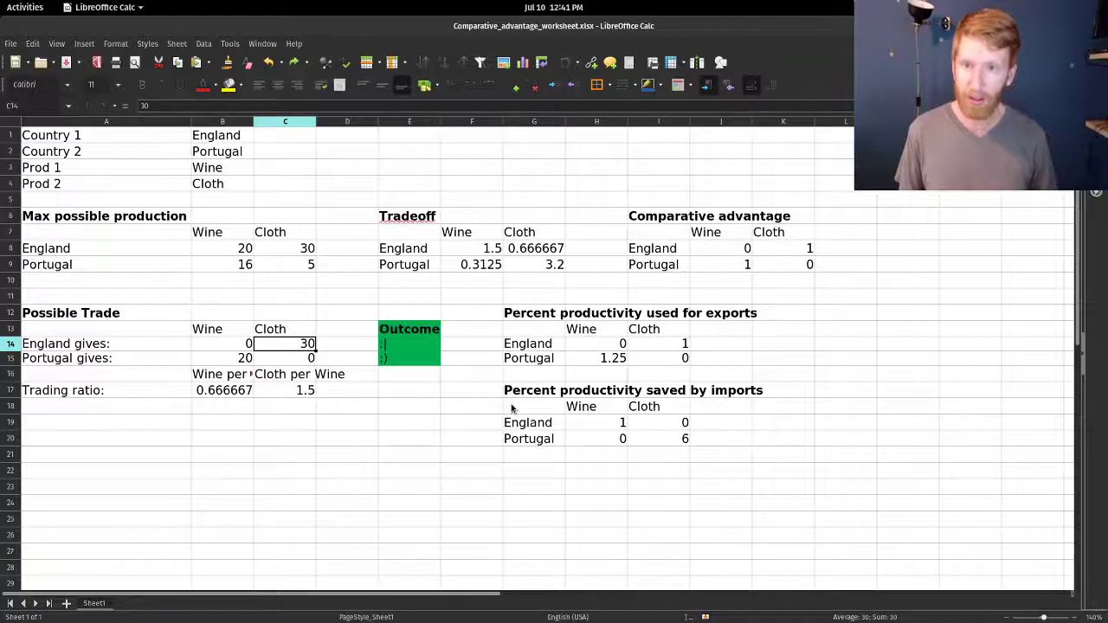
Step: Enter 25 as England's cloth amount in C14 and check its export share, 0.833333
type("25")
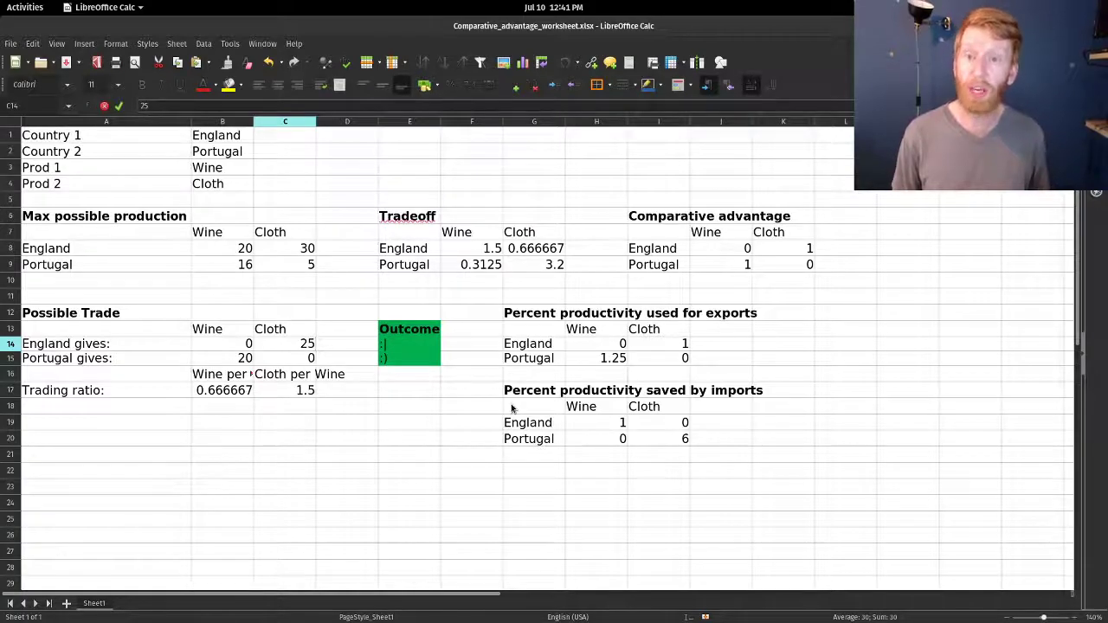
key("Return")
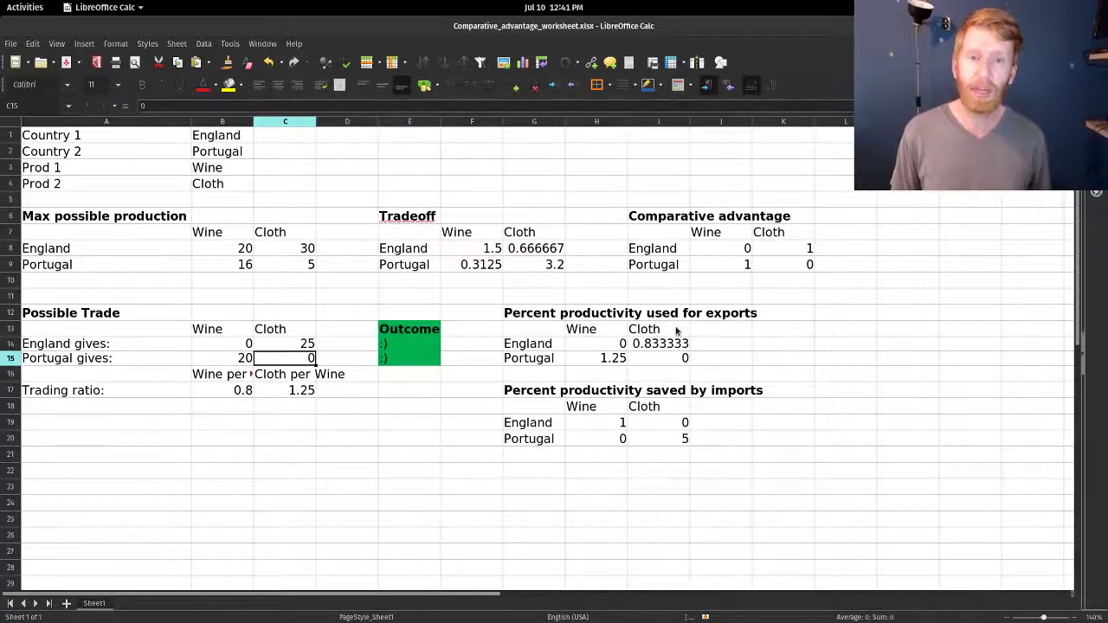
left_click(675, 343)
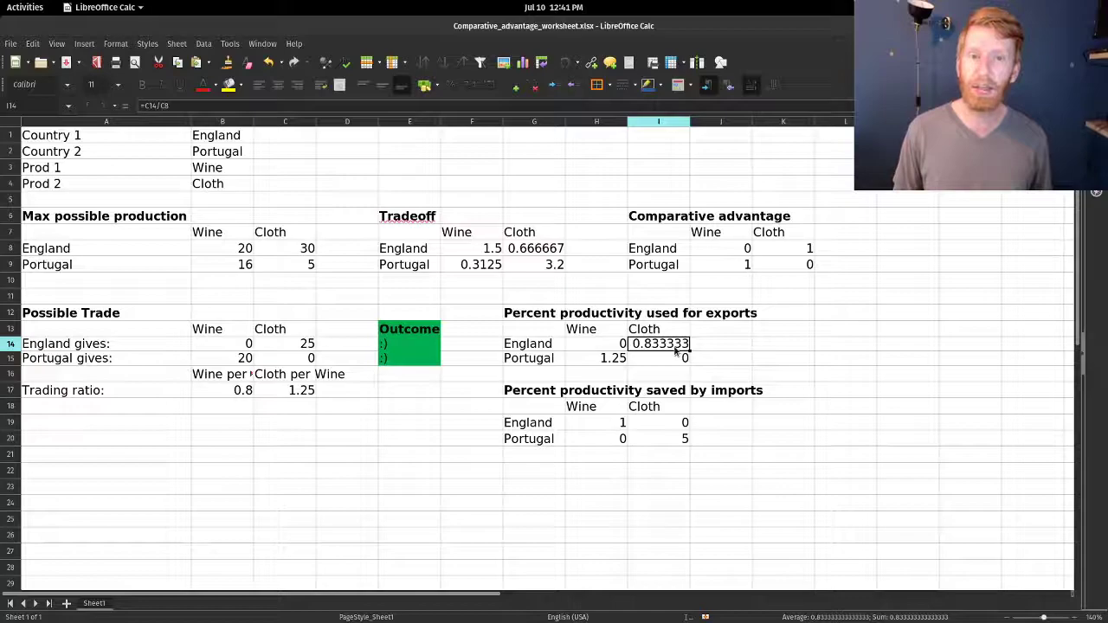
left_click(613, 422)
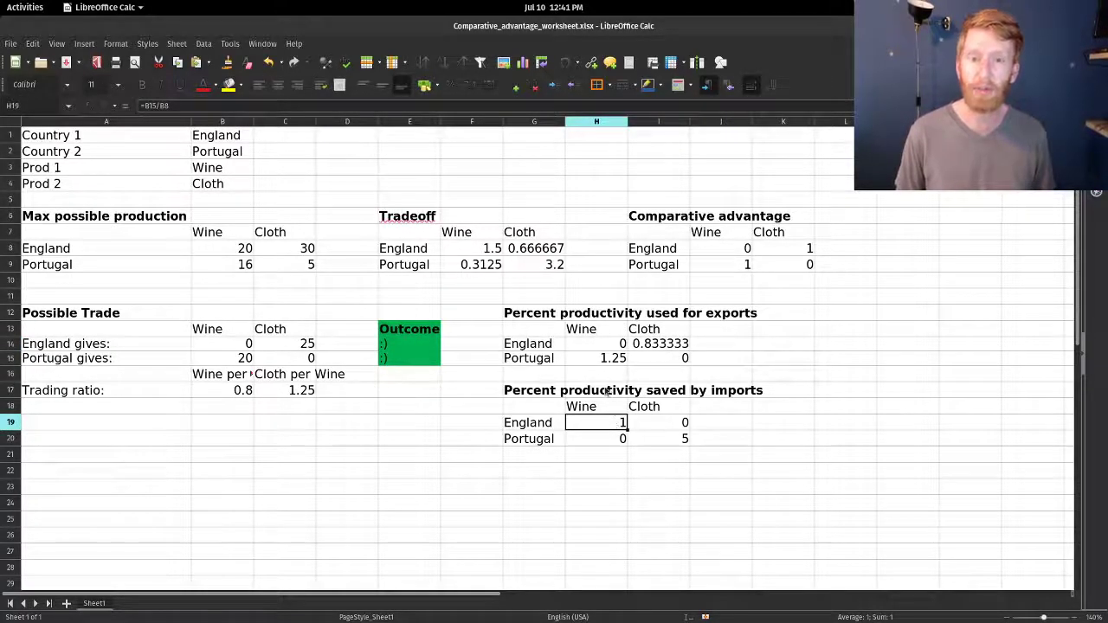
Step: Review Portugal's wine export productivity and cloth import savings, now 5
left_click(591, 359)
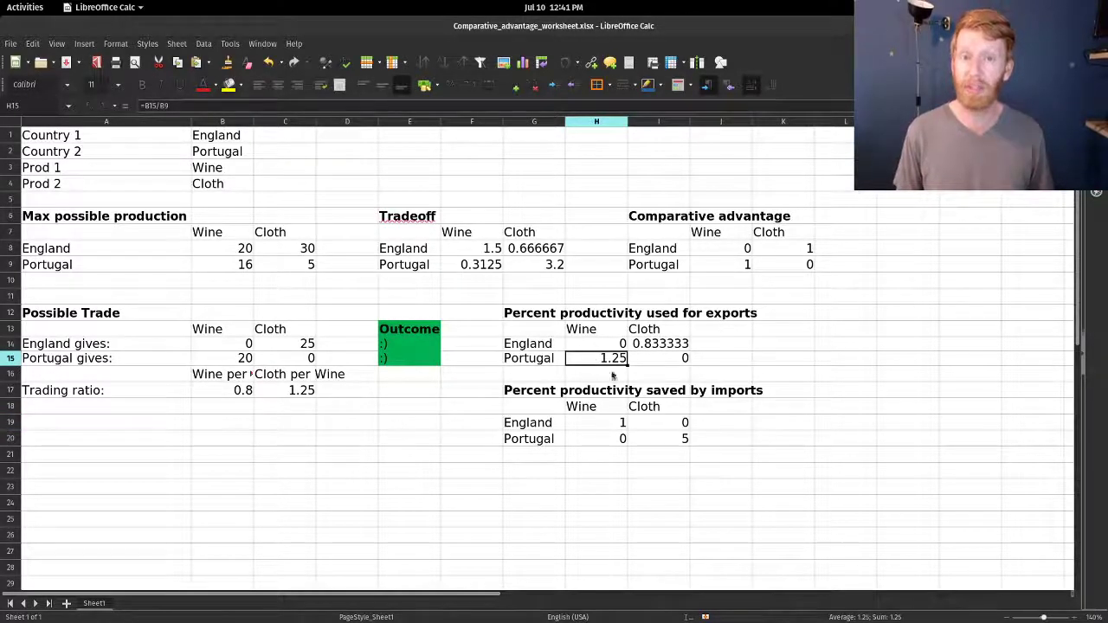
left_click(685, 445)
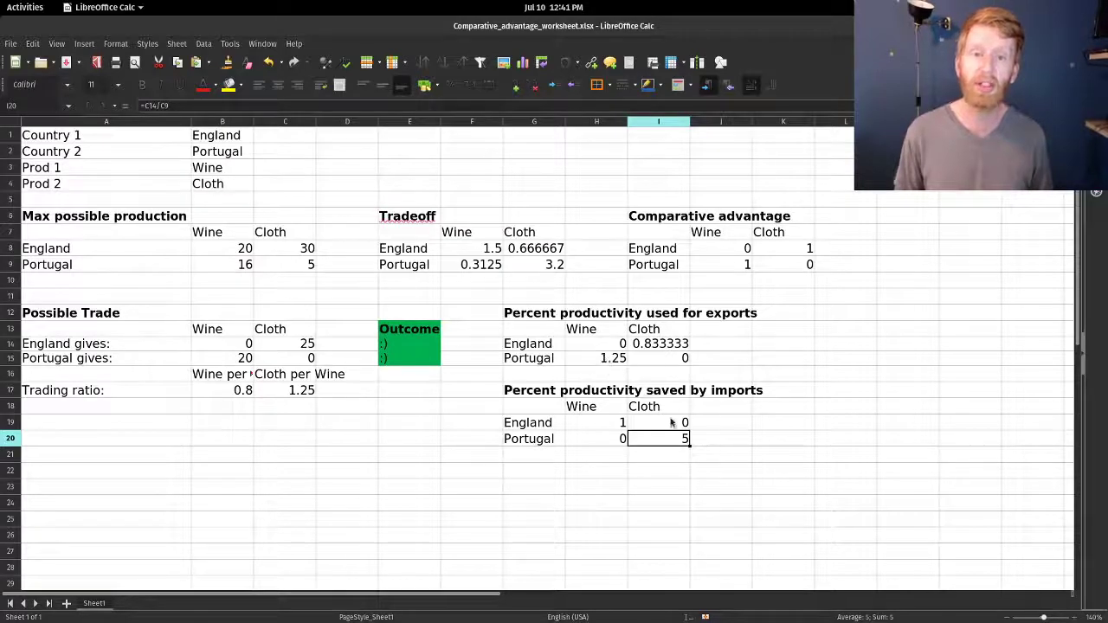
left_click(604, 360)
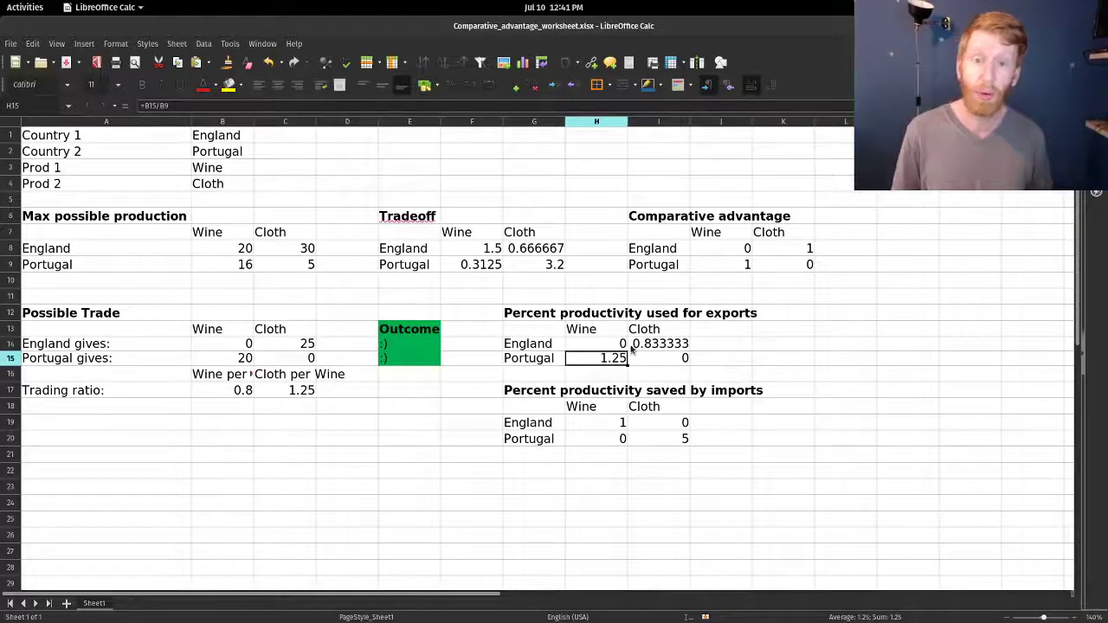
left_click(635, 346)
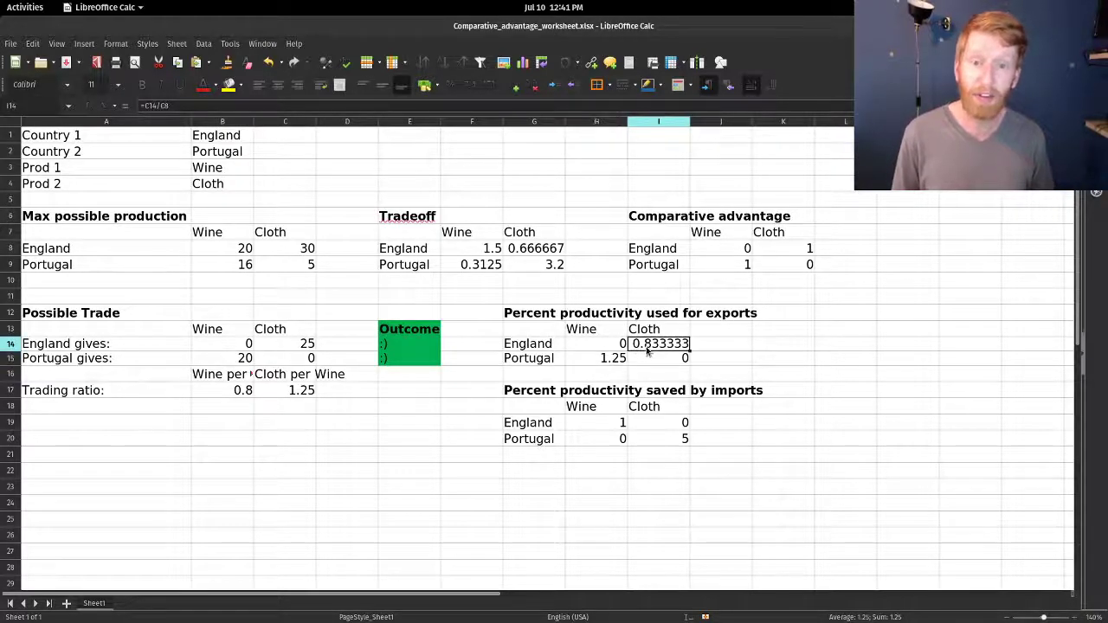
left_click(670, 441)
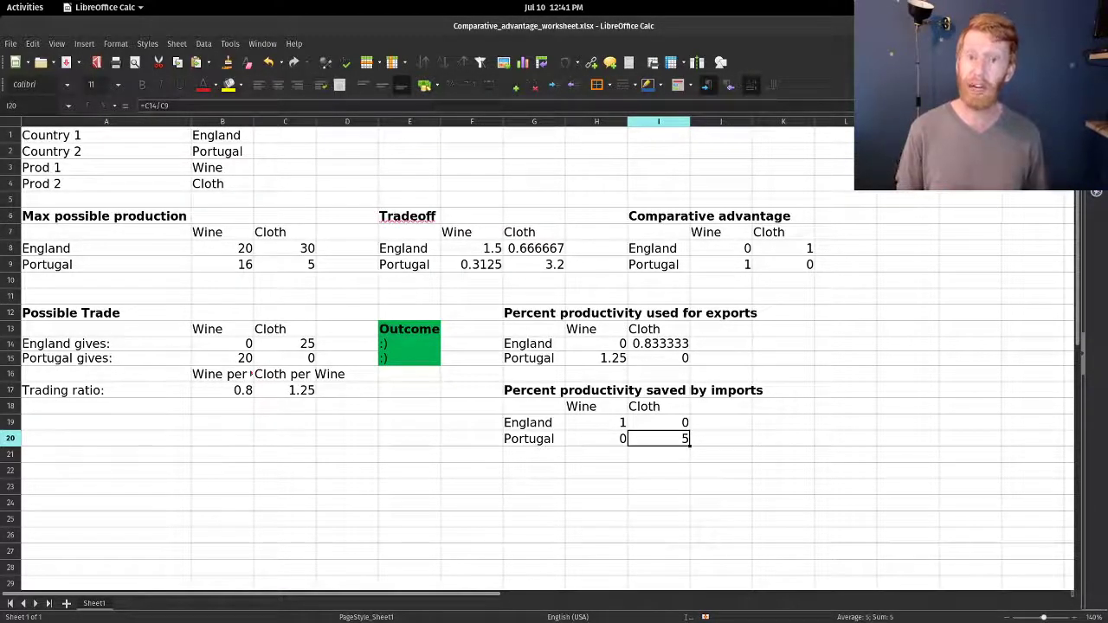
left_click_drag(472, 250, 530, 275)
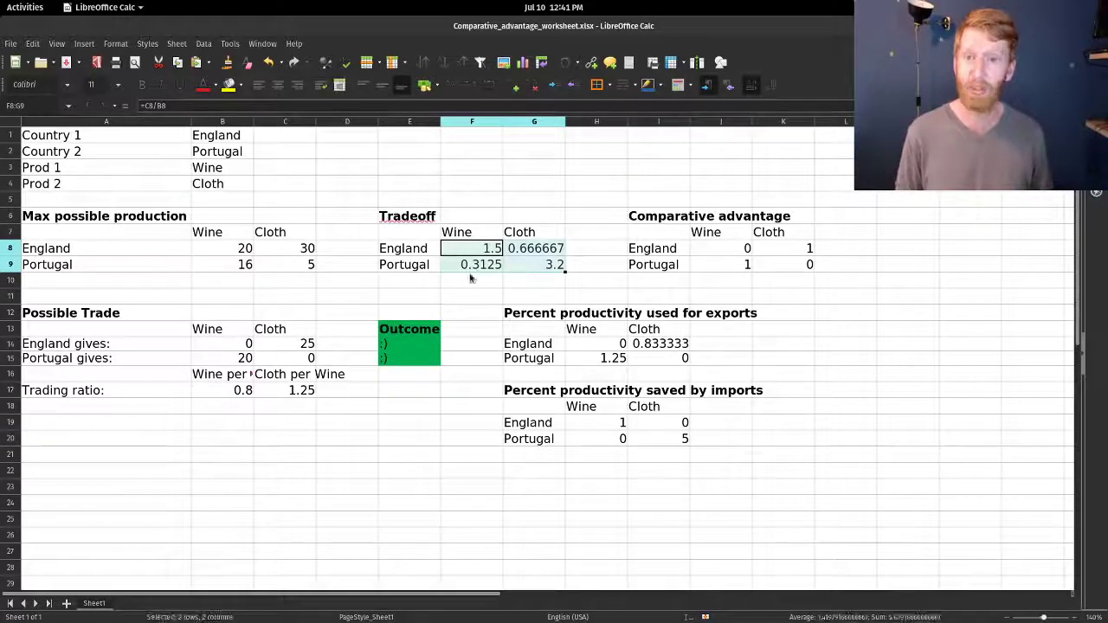
left_click_drag(465, 251, 536, 271)
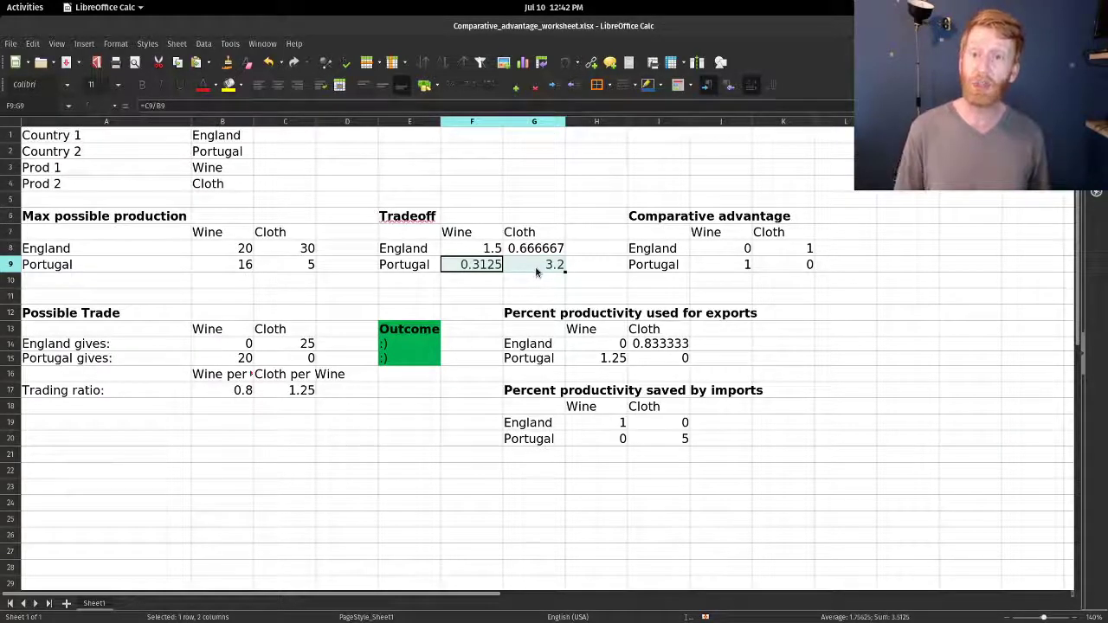
left_click_drag(148, 248, 260, 250)
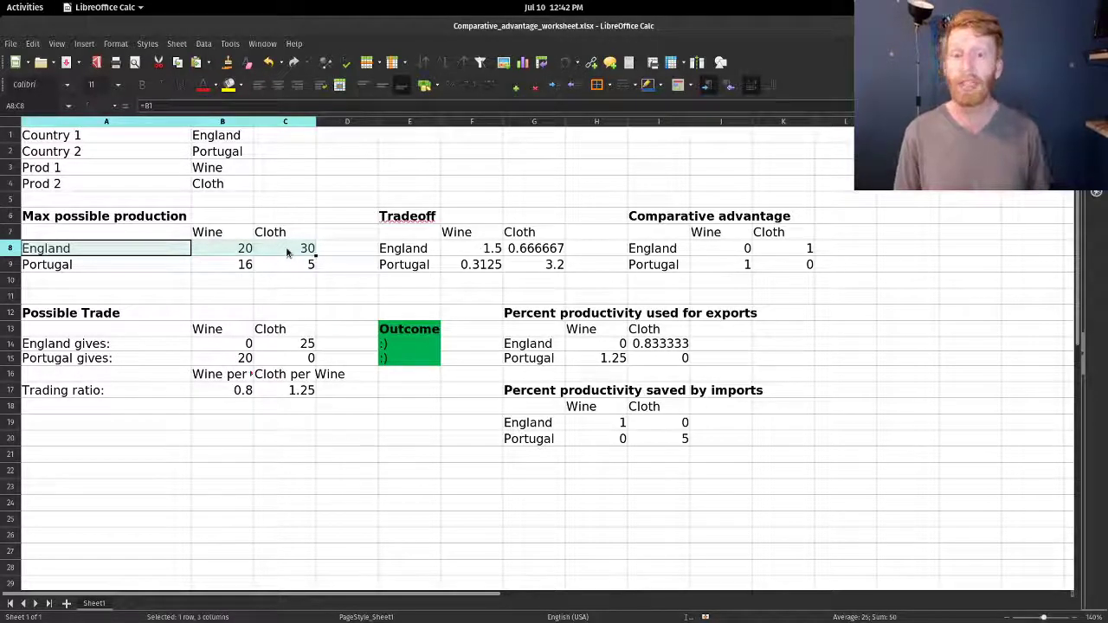
left_click_drag(410, 344, 410, 358)
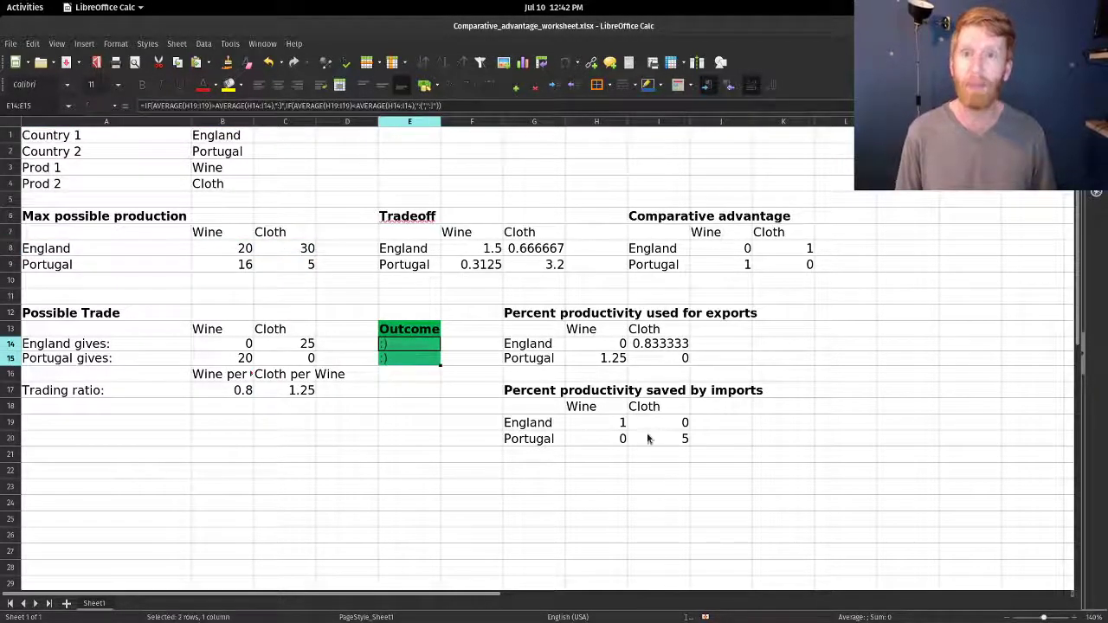